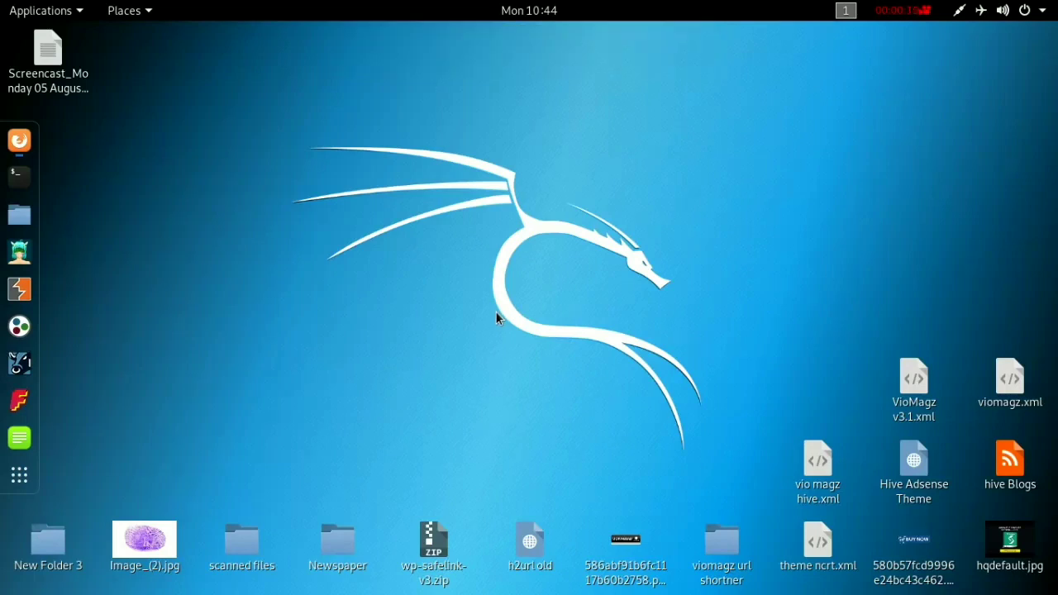
- Bring the Firefox window showing Hostinger's h2urls.xyz domain page to the front and reposition it
left_click(19, 142)
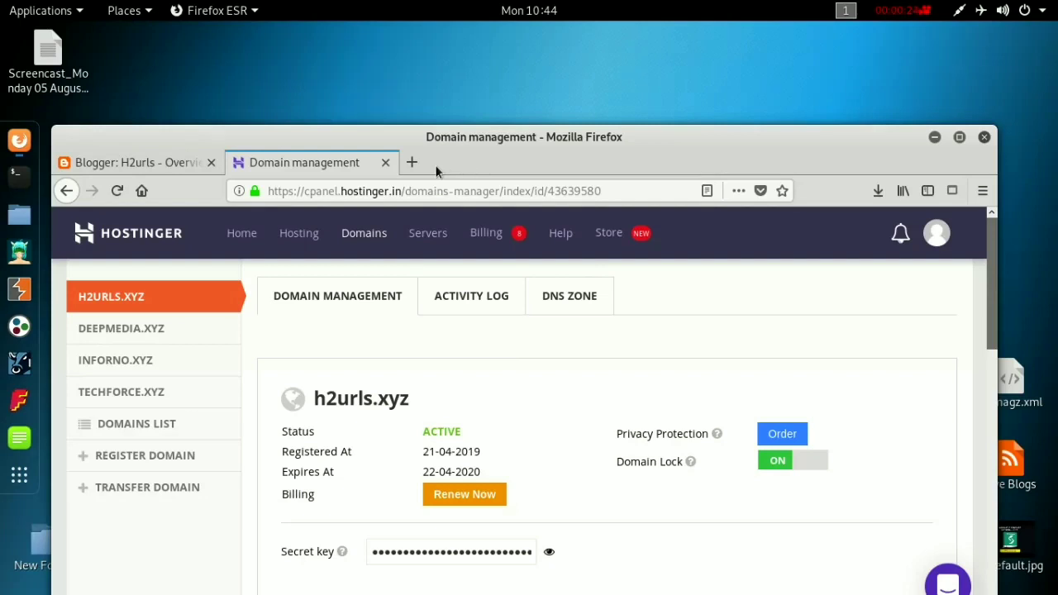
mouse_move(480, 139)
left_mouse_down()
mouse_move(487, 120)
mouse_move(490, 142)
left_mouse_up()
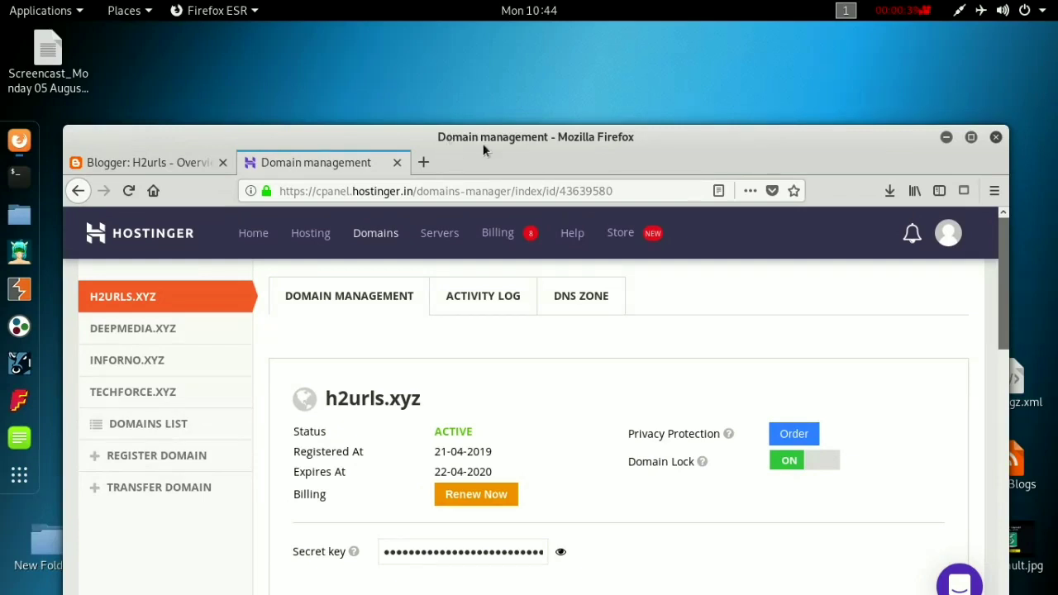
left_click(142, 167)
scroll(398, 440, "up", 3)
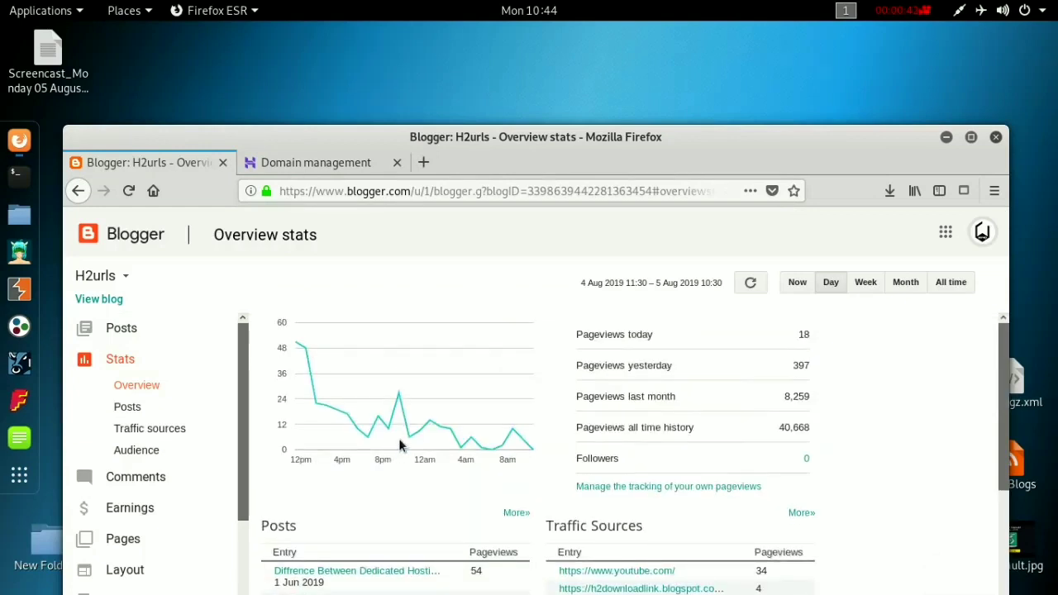
left_click(100, 275)
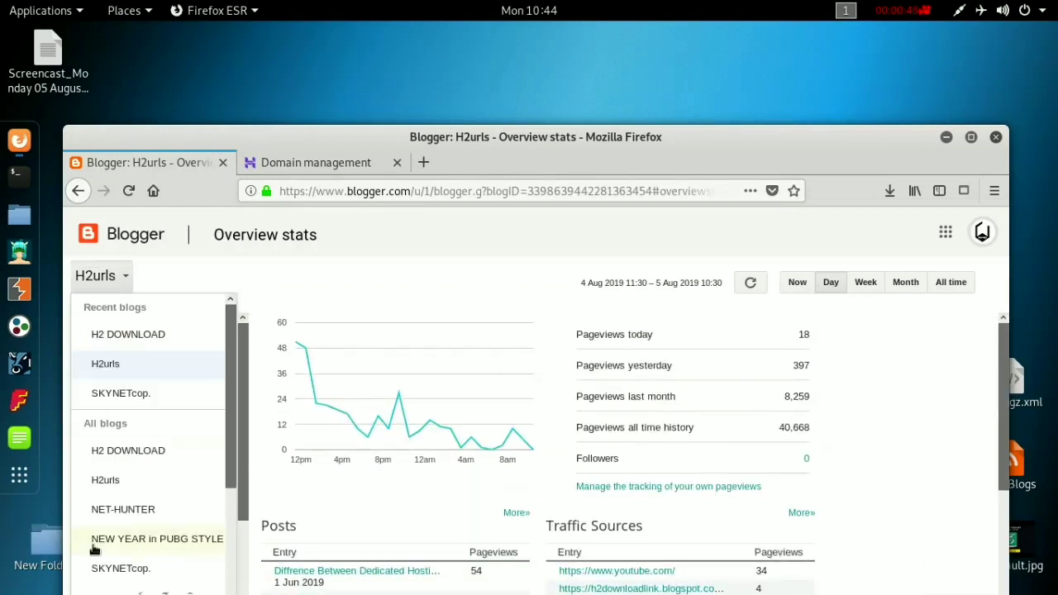
left_click(898, 448)
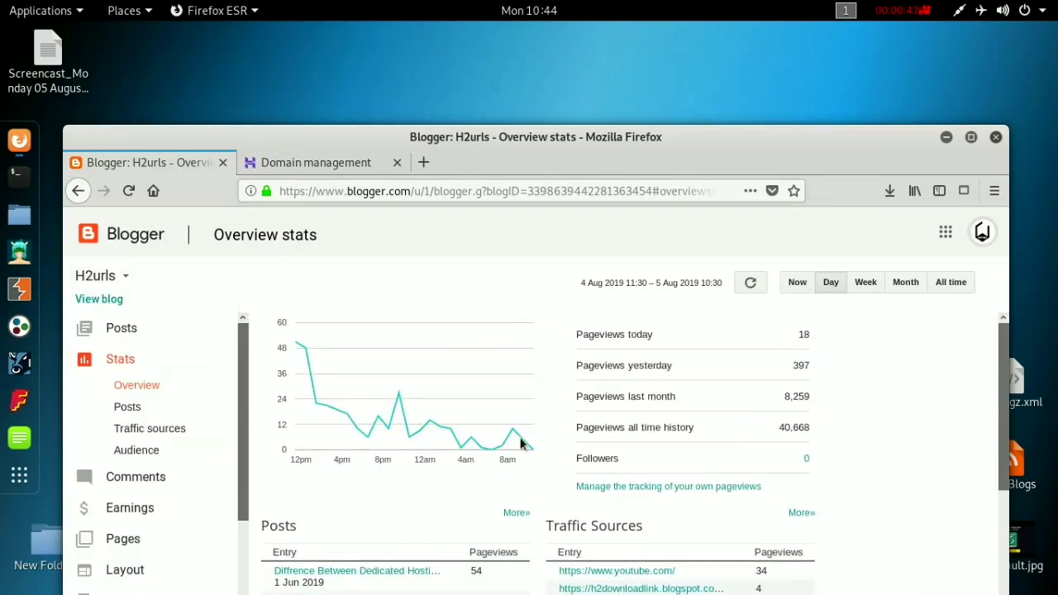
left_click(107, 276)
left_click(190, 271)
left_click(92, 299)
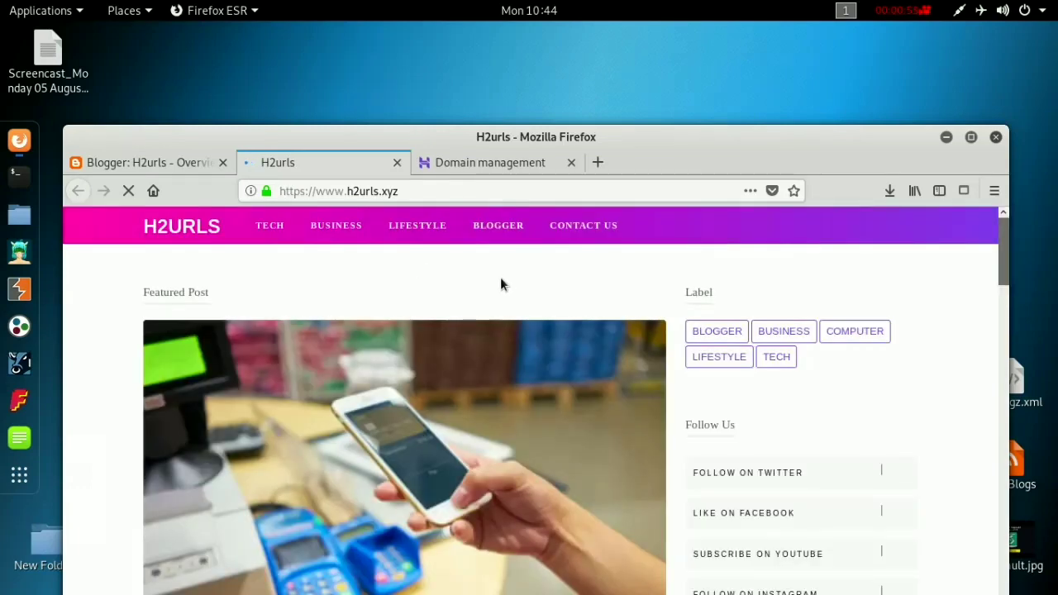
mouse_move(413, 192)
left_mouse_down()
mouse_move(342, 191)
mouse_move(406, 189)
left_mouse_up()
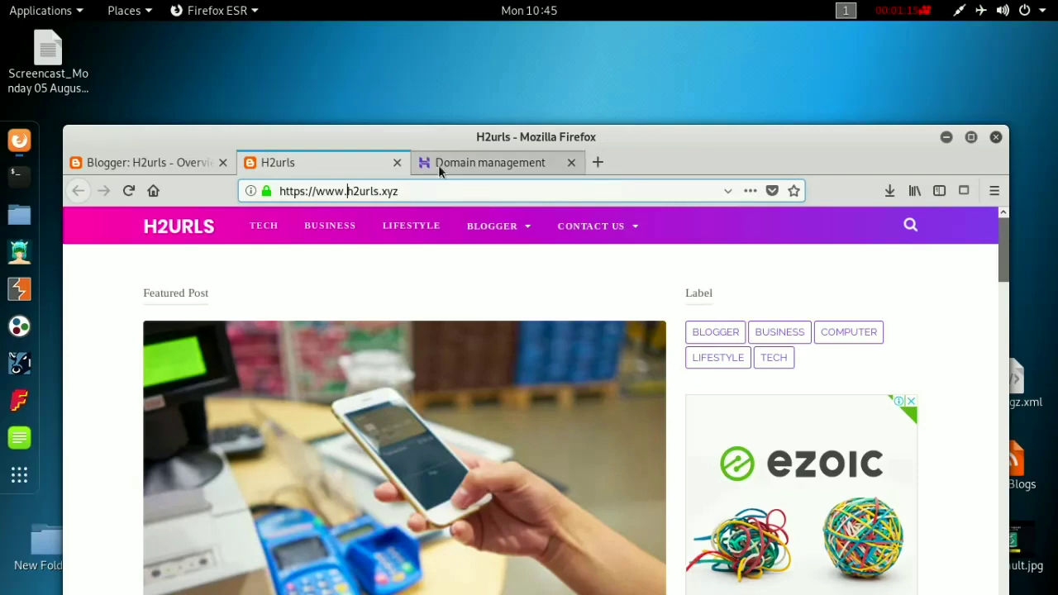
- Start a new Blogger blog titled 'Hive'
left_click(132, 157)
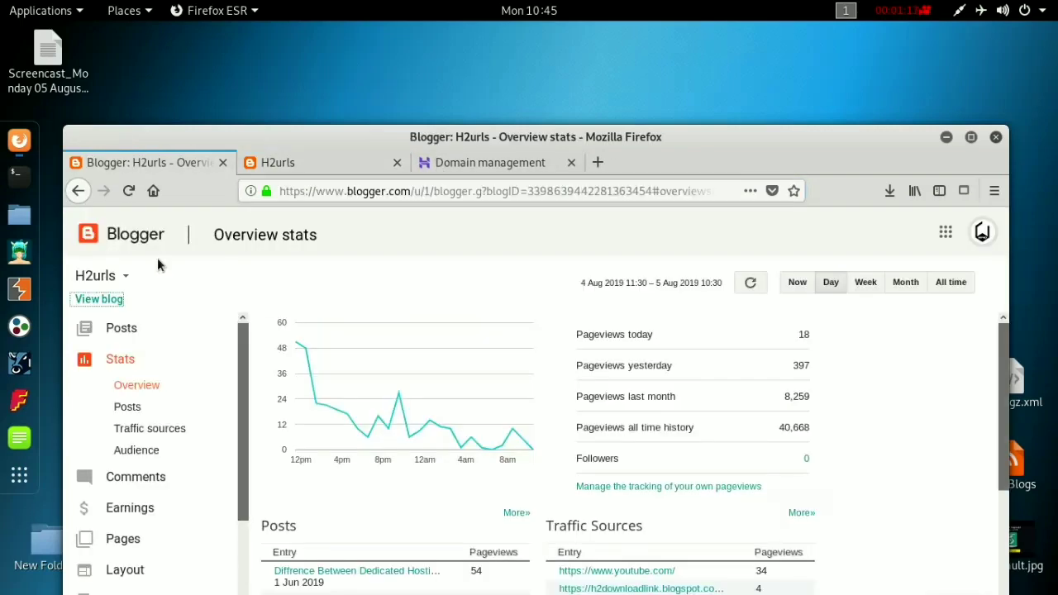
left_click(124, 276)
scroll(154, 395, "down", 3)
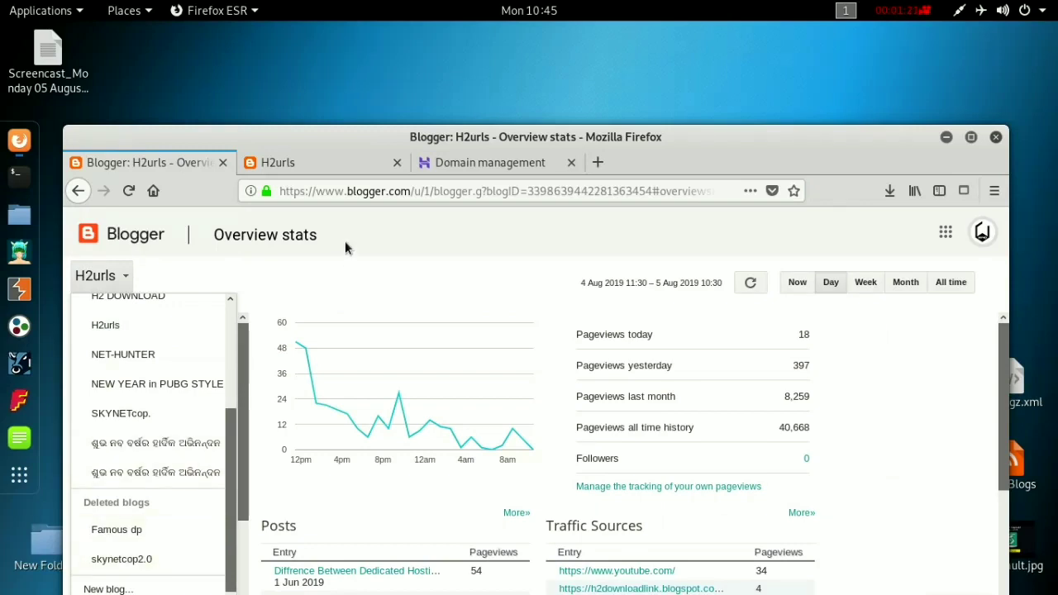
left_click_drag(370, 132, 367, 110)
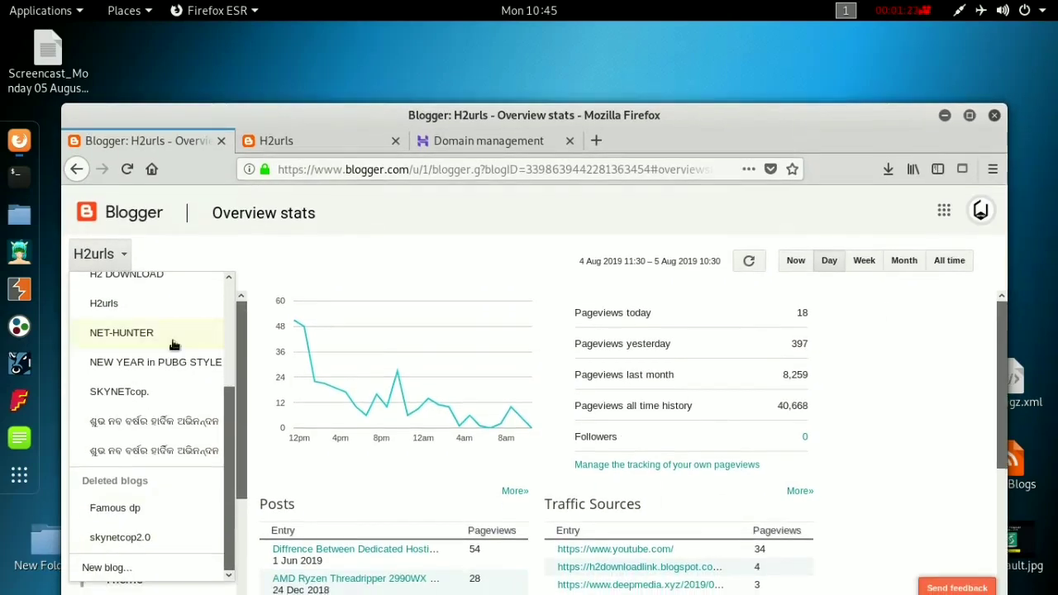
left_click(139, 570)
left_click(399, 272)
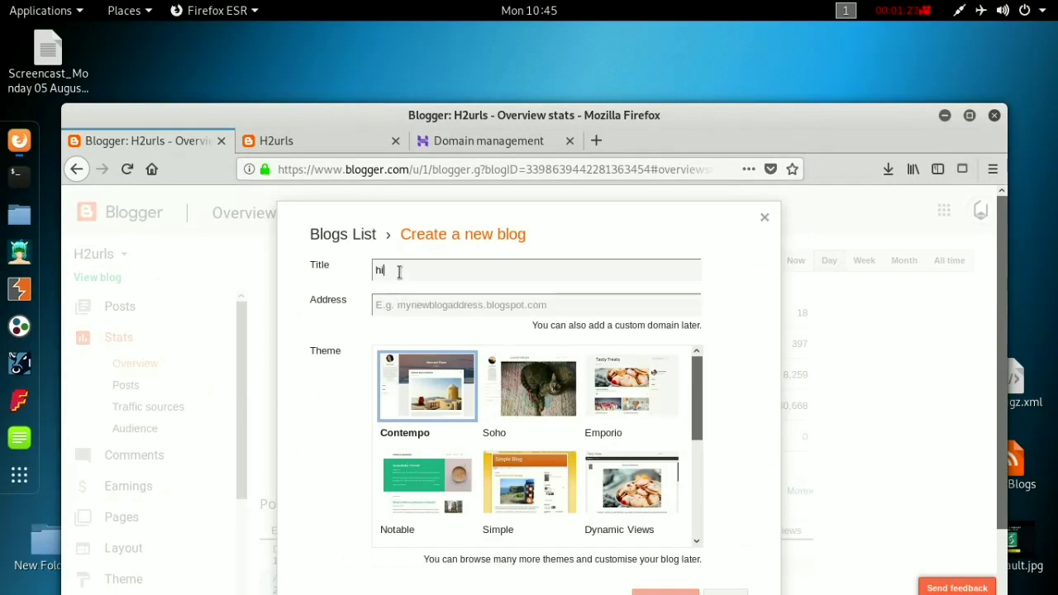
key("BackSpace")
key("BackSpace")
key("BackSpace")
type("Hive")
- Give the new blog the address hive22.blogspot.com
left_click(400, 305)
type("hive")
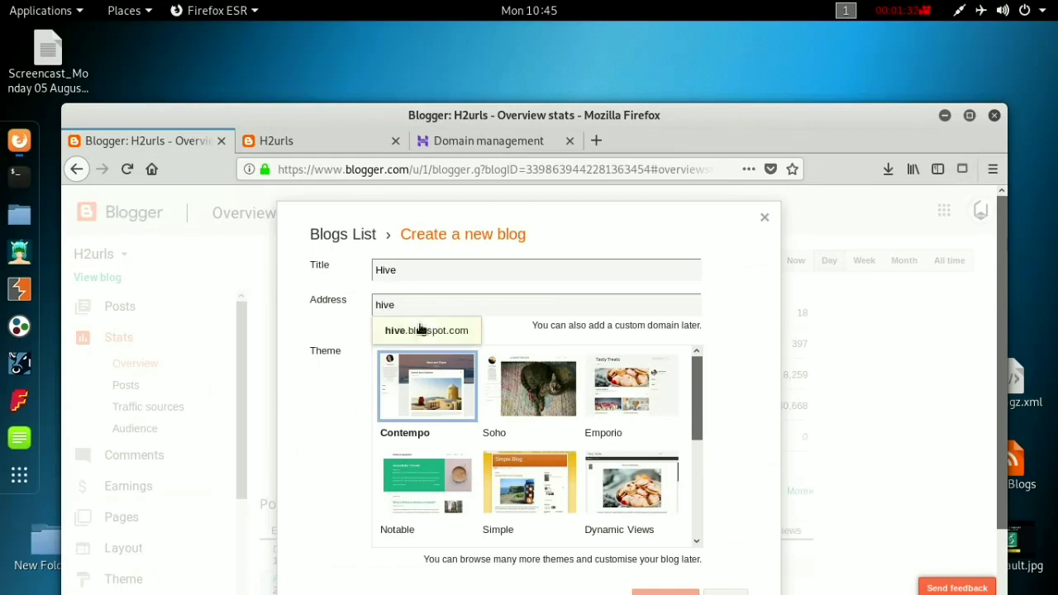
left_click(421, 330)
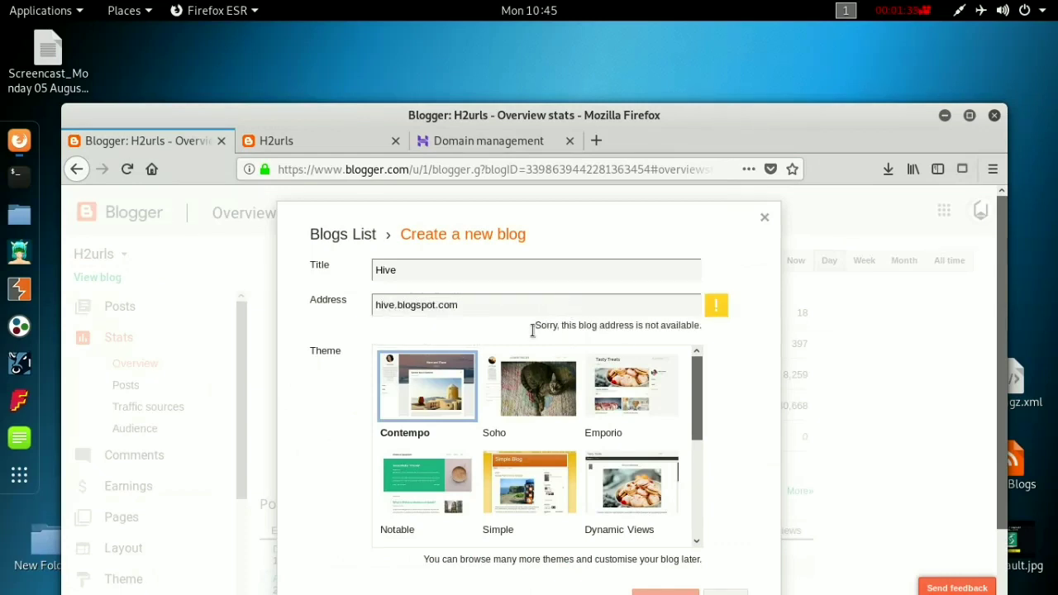
left_click(395, 305)
type("22")
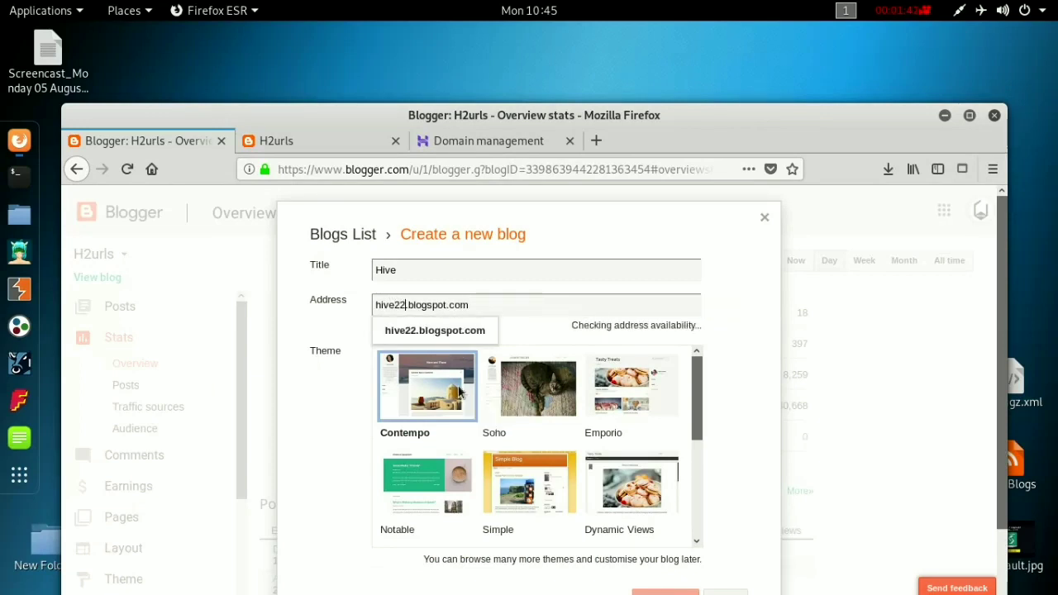
left_click(485, 330)
- Pick the Simple theme, create the Hive blog, and decline the Google Domains offer
left_click(517, 500)
scroll(518, 500, "down", 3)
left_click(669, 533)
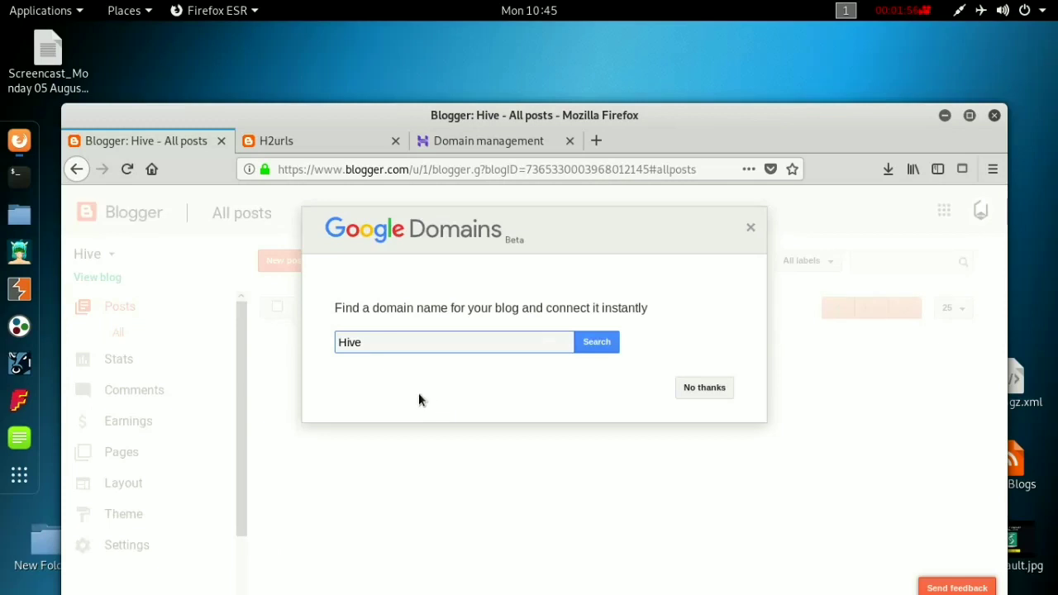
left_click(718, 387)
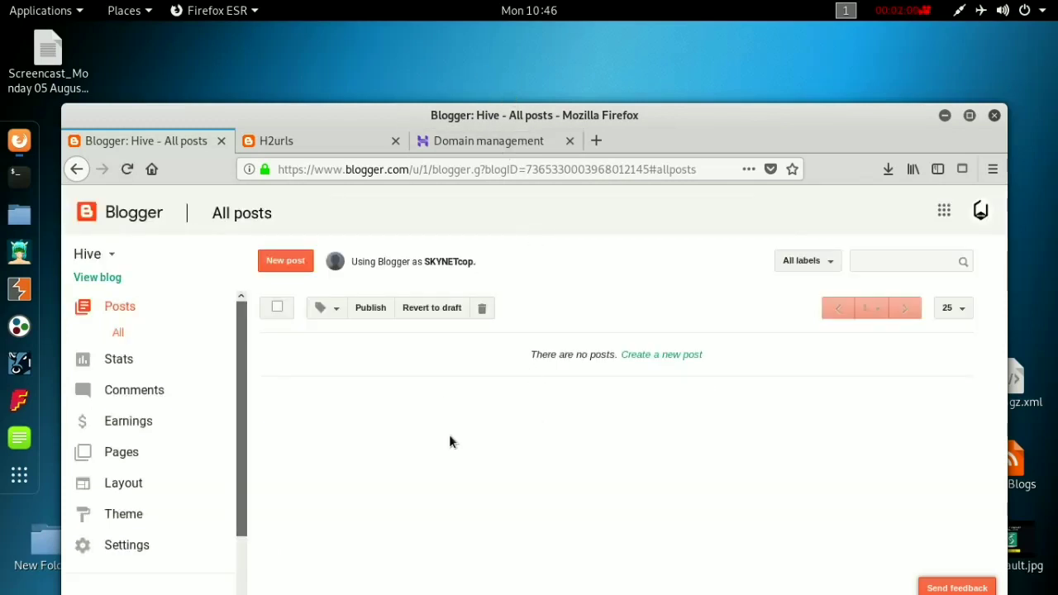
left_click(469, 139)
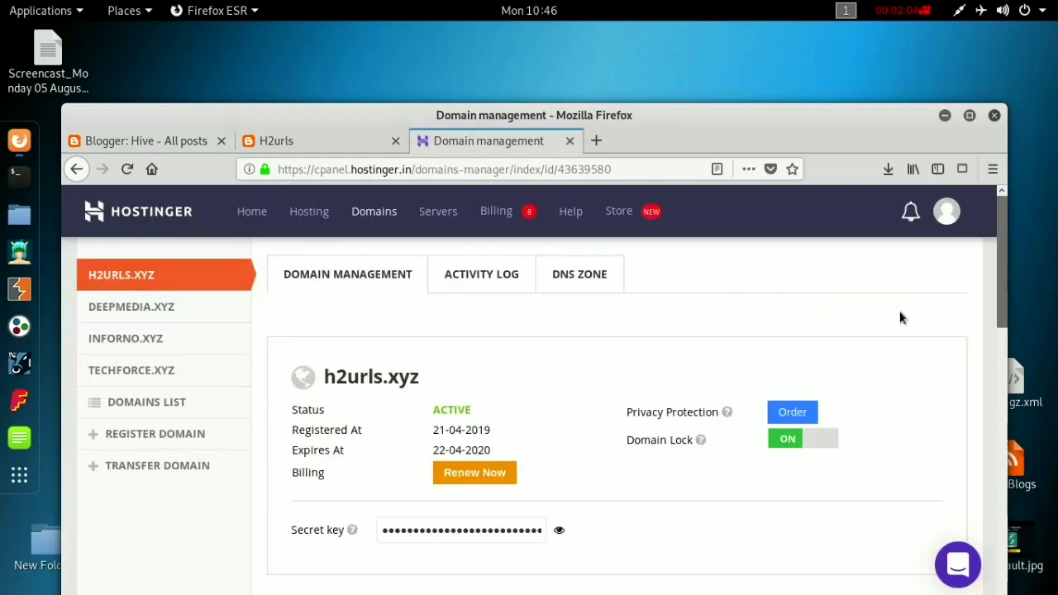
- Open the h2urls.xyz DNS records and copy h2urls.xyz from the www record's target
left_click(562, 273)
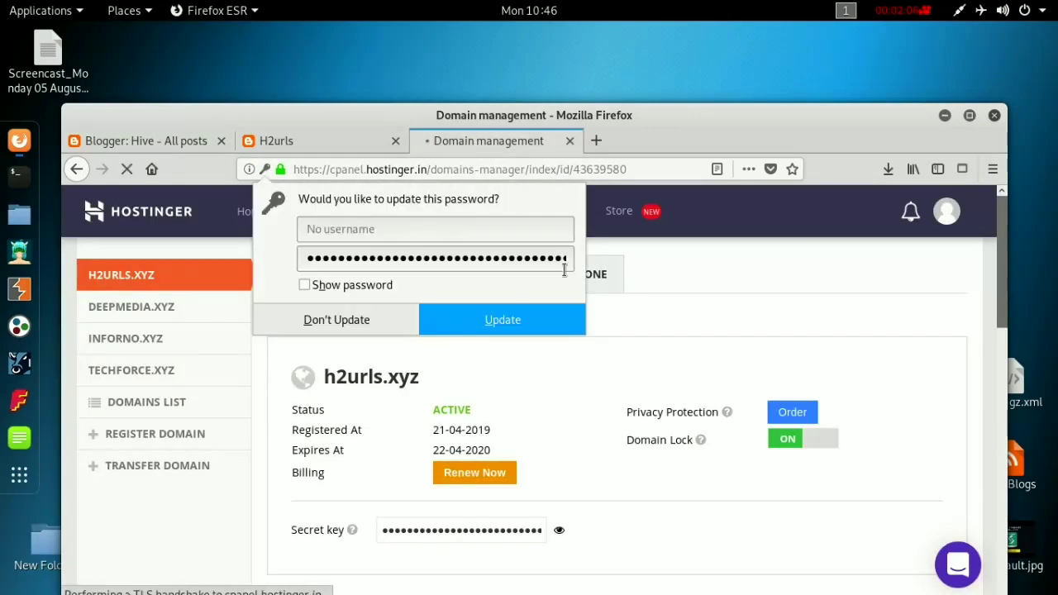
left_click(374, 320)
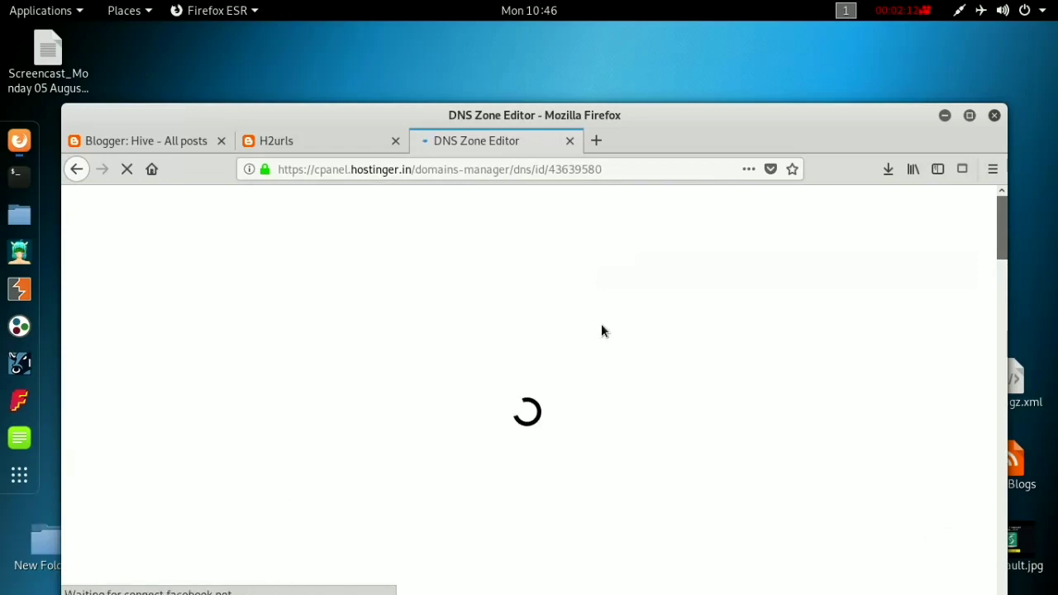
scroll(603, 358, "down", 8)
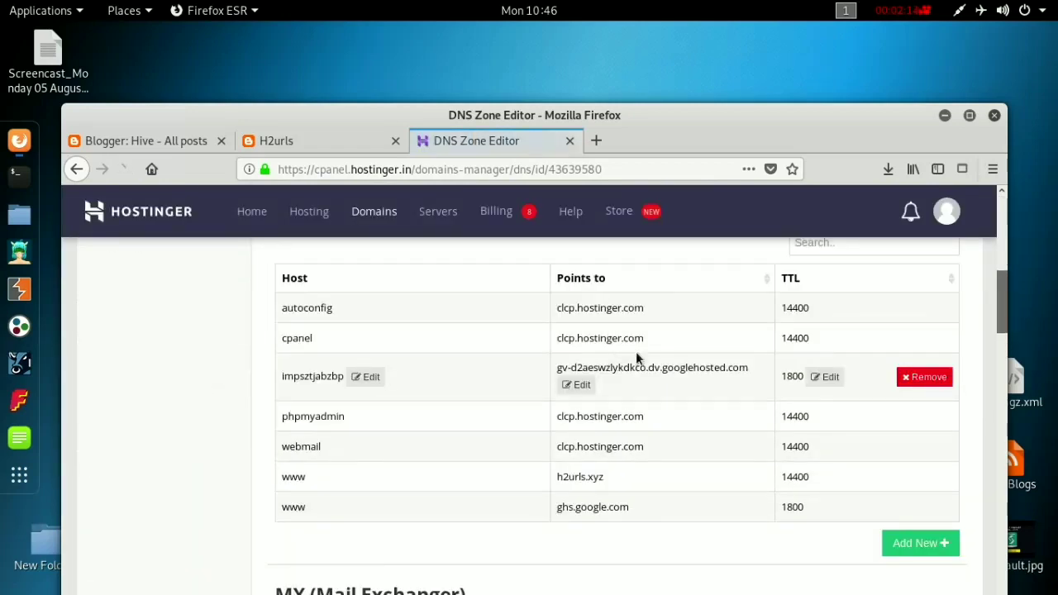
scroll(579, 463, "down", 2)
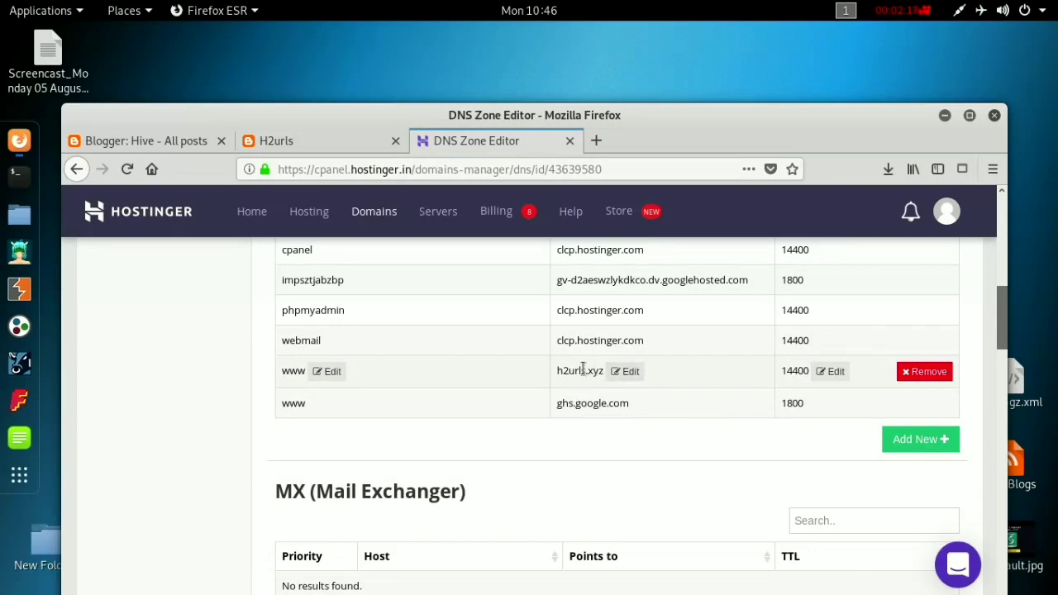
left_click_drag(604, 371, 557, 372)
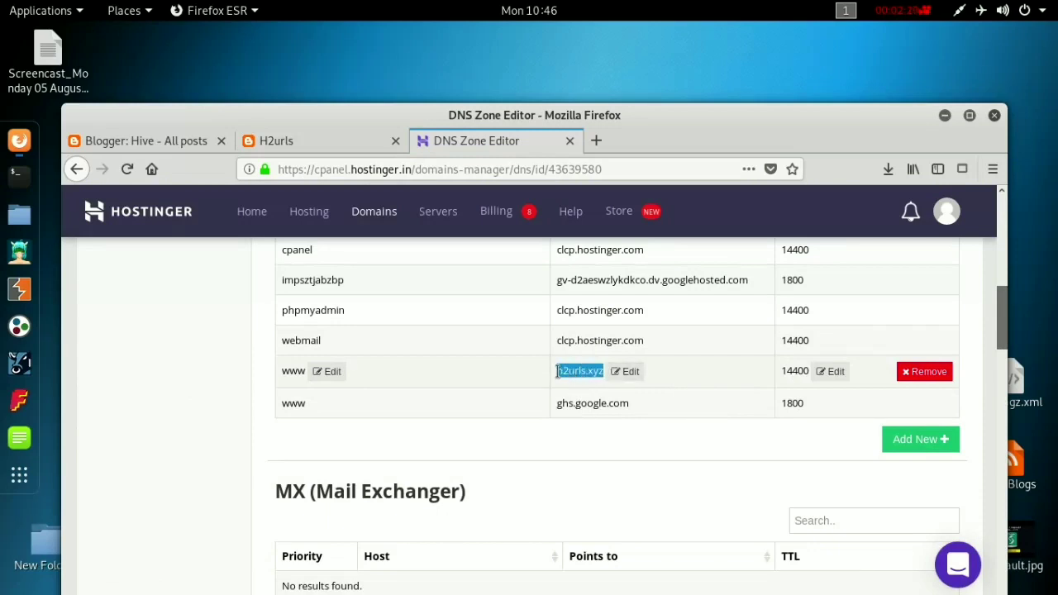
right_click(557, 371)
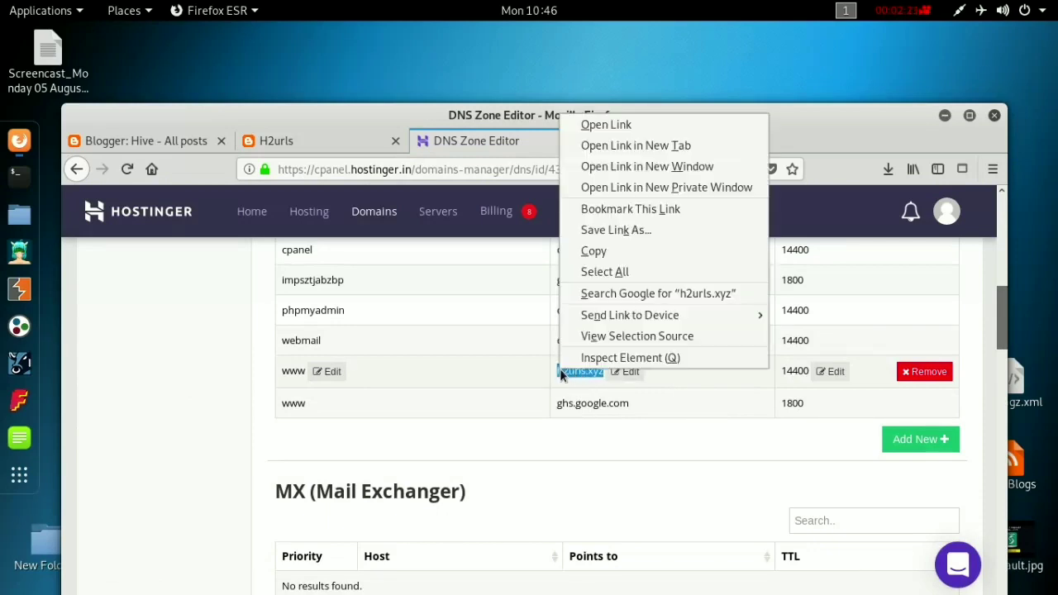
left_click(590, 250)
- Save a CNAME record with host hive pointing to h2urls.xyz, TTL 1/2 hour
scroll(468, 325, "up", 5)
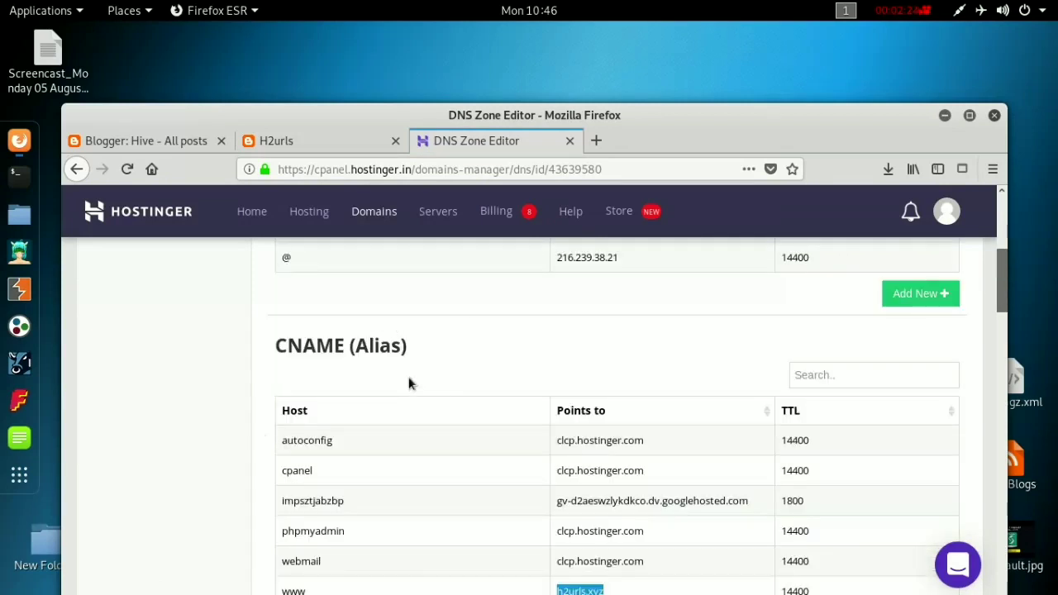
scroll(560, 498, "down", 5)
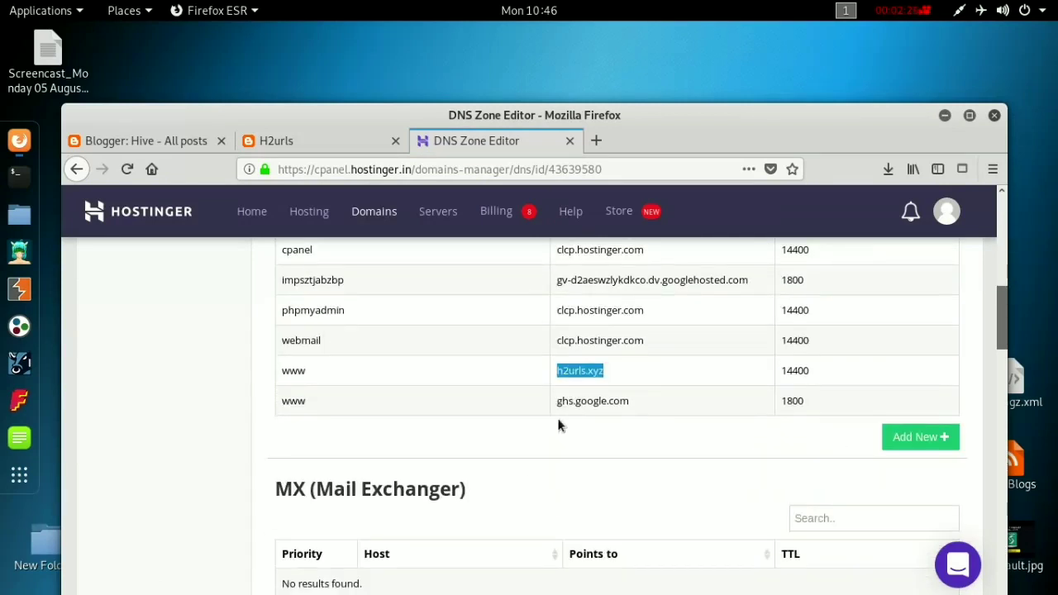
left_click(919, 438)
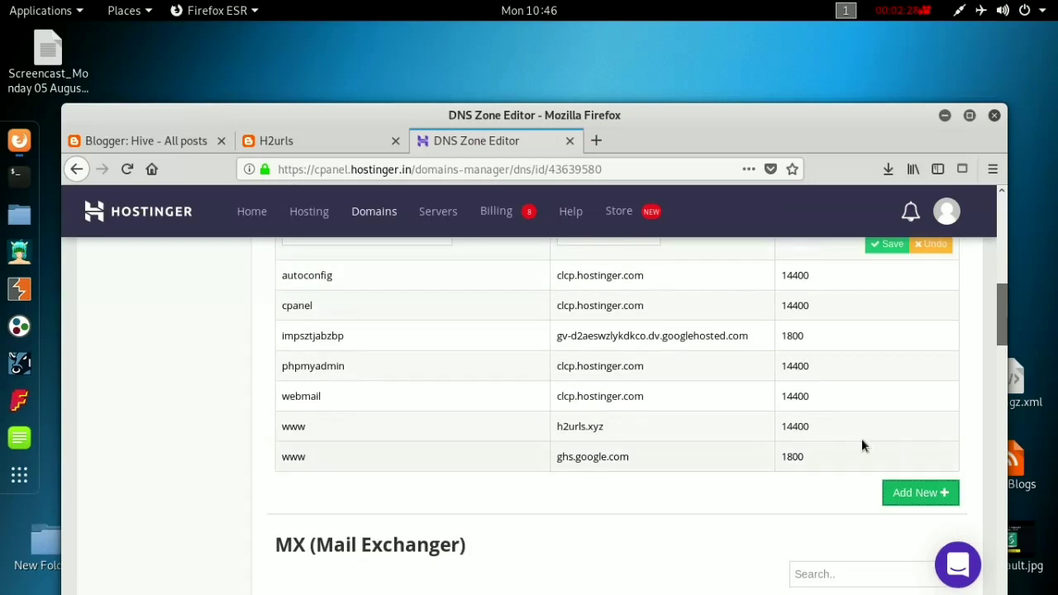
scroll(359, 425, "up", 5)
left_click(324, 451)
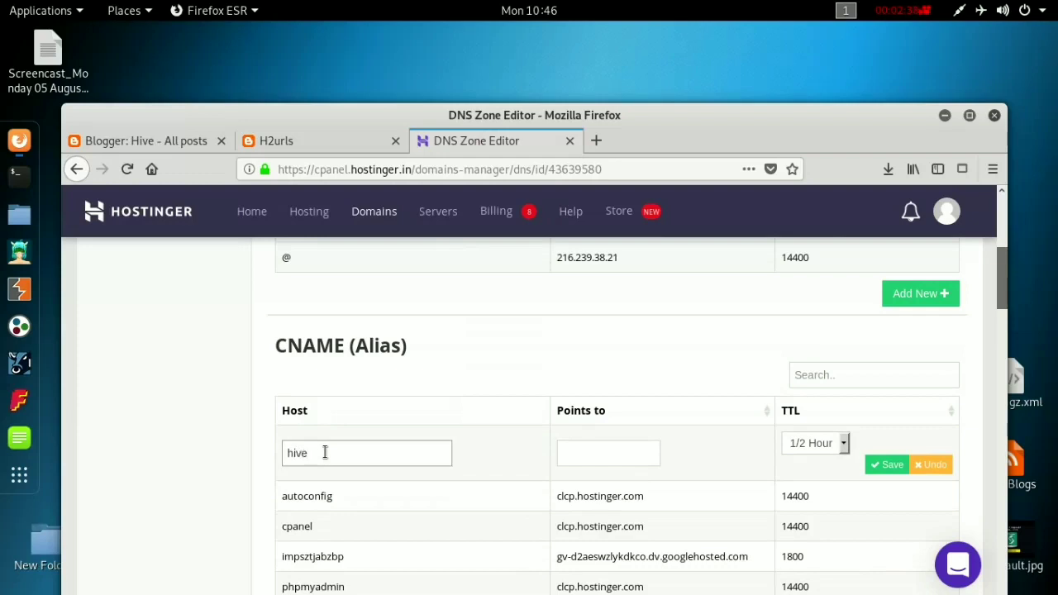
left_click(581, 456)
right_click(584, 459)
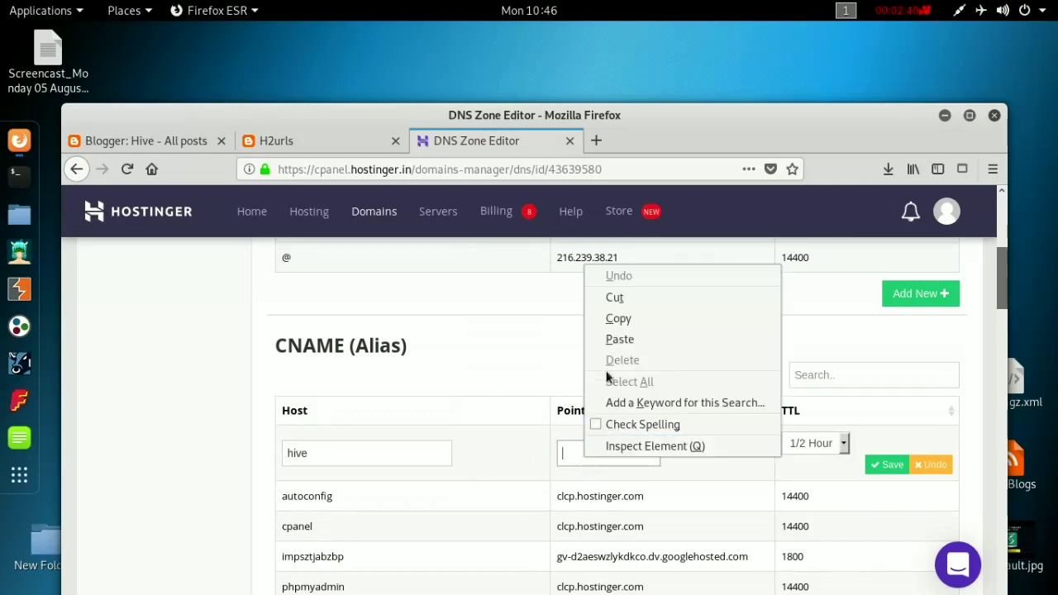
left_click(619, 338)
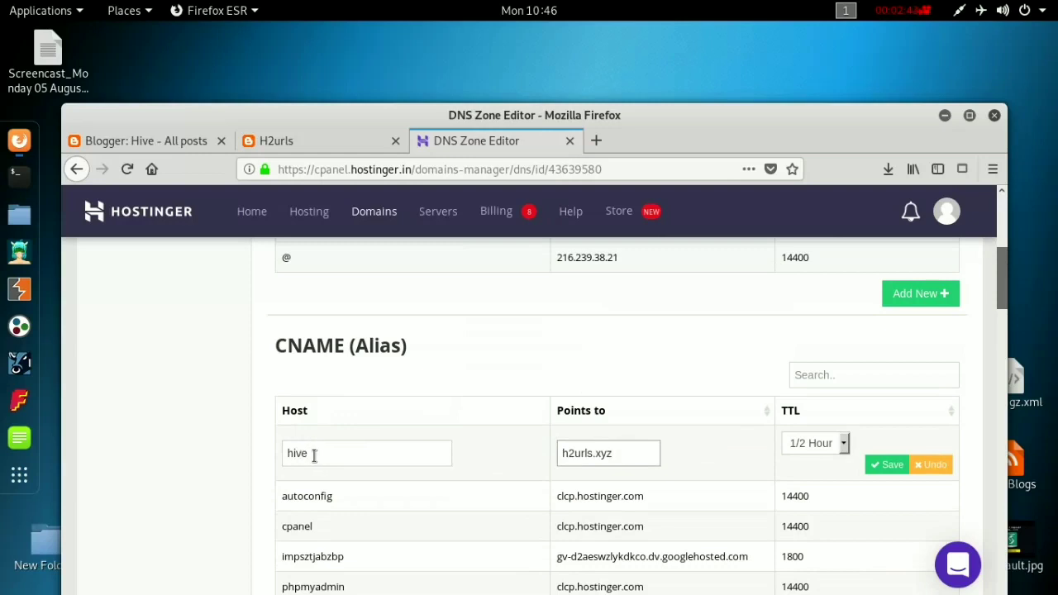
left_click(878, 471)
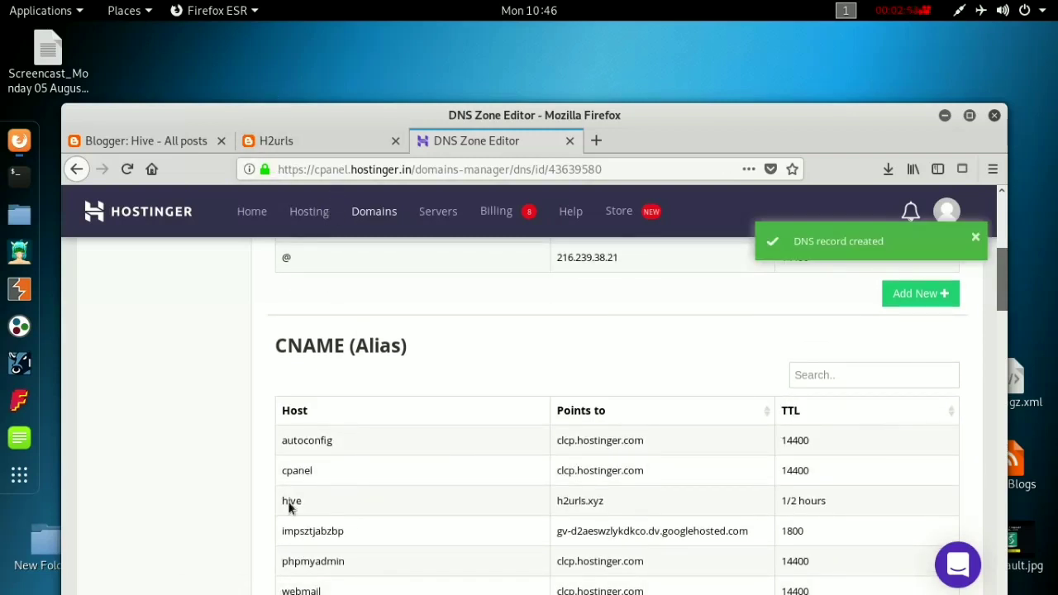
scroll(326, 508, "down", 3)
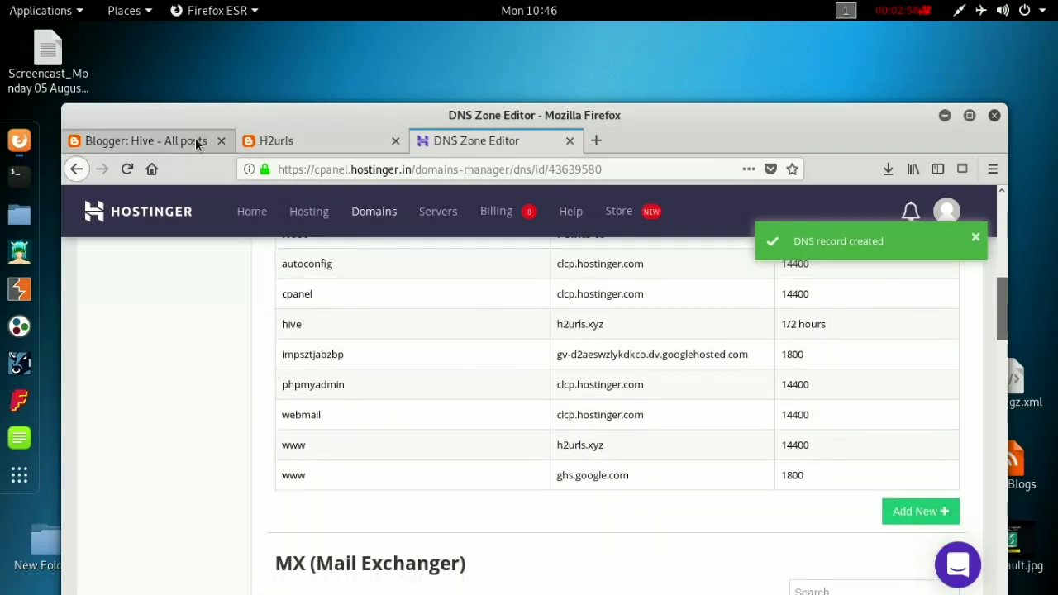
left_click(161, 140)
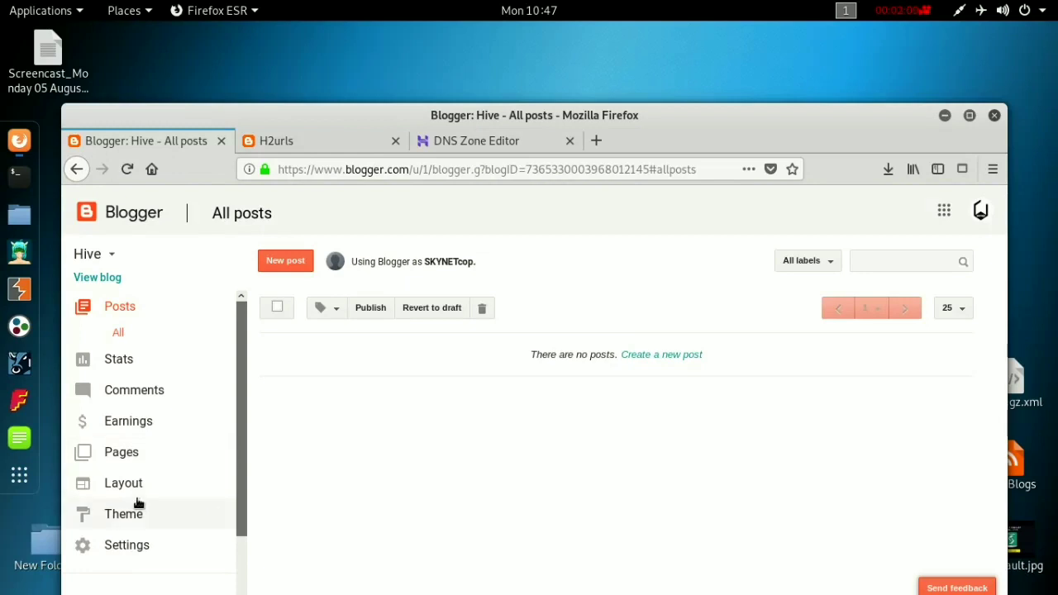
- In Hive's Basic settings, save hive.h2urls.xyz as the blog's third-party domain
left_click(114, 545)
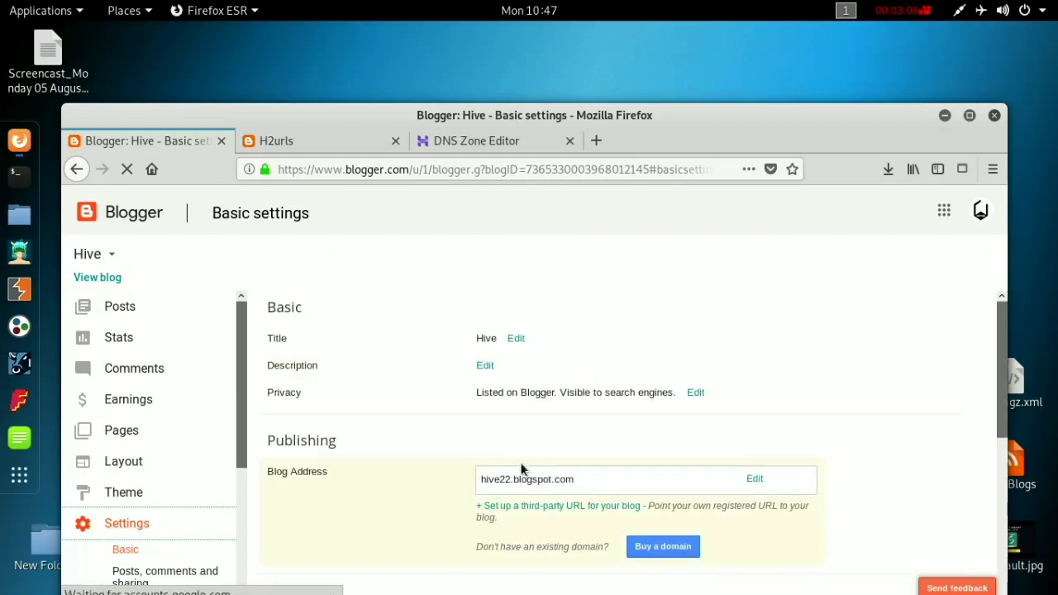
left_click(510, 506)
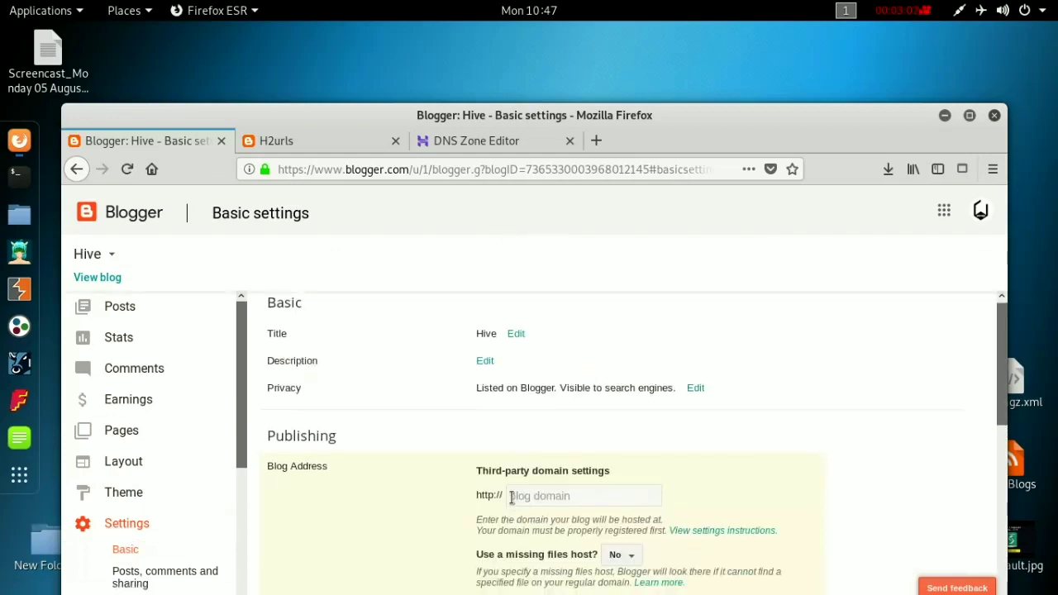
scroll(511, 498, "down", 2)
left_click(532, 398)
type("www")
key("BackSpace")
key("BackSpace")
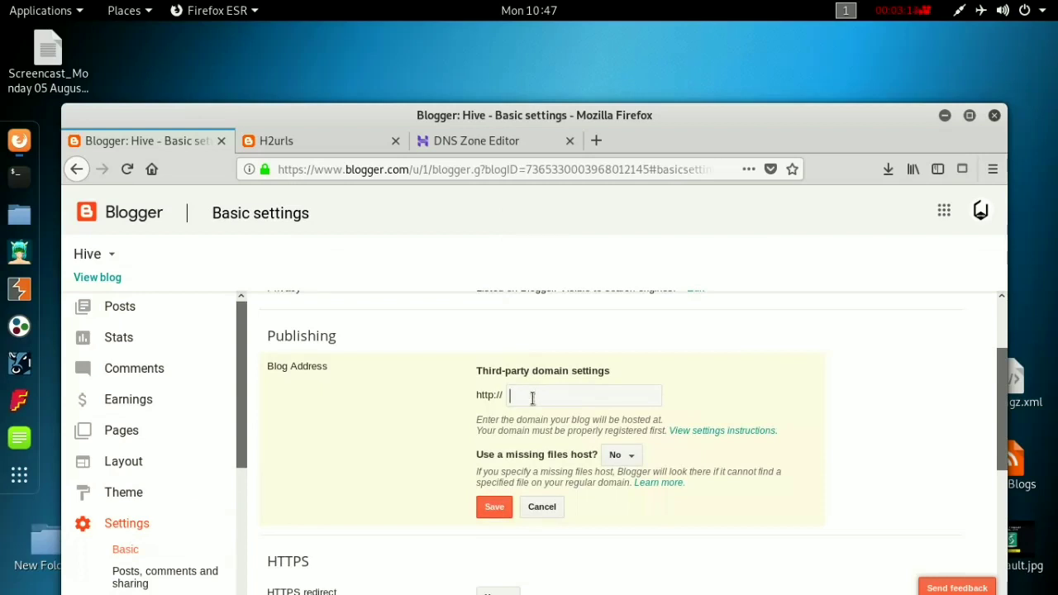
type("hiv")
type("yz")
left_click_drag(533, 396, 587, 396)
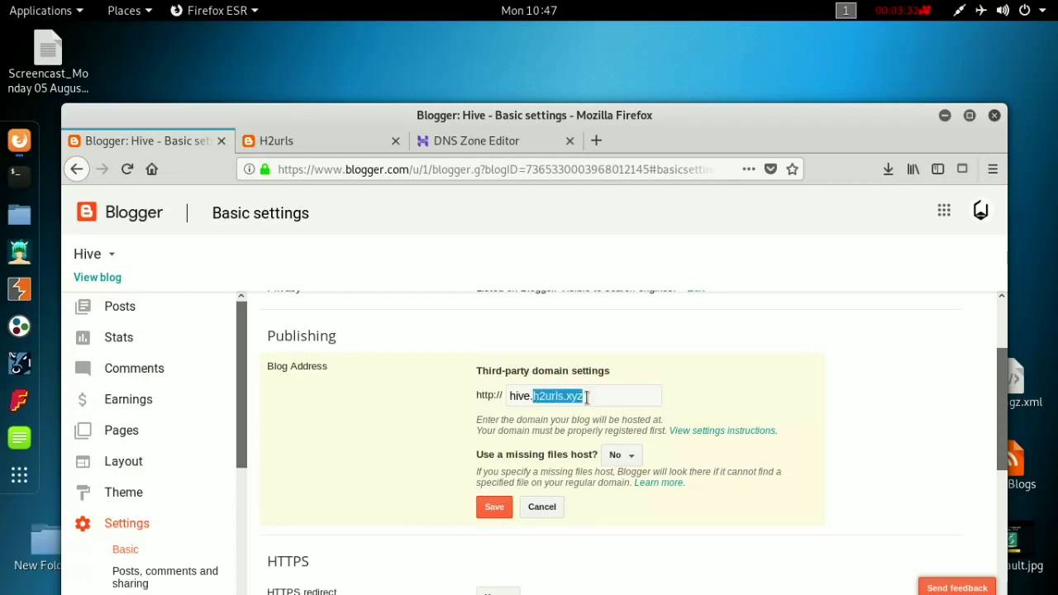
left_click(533, 396)
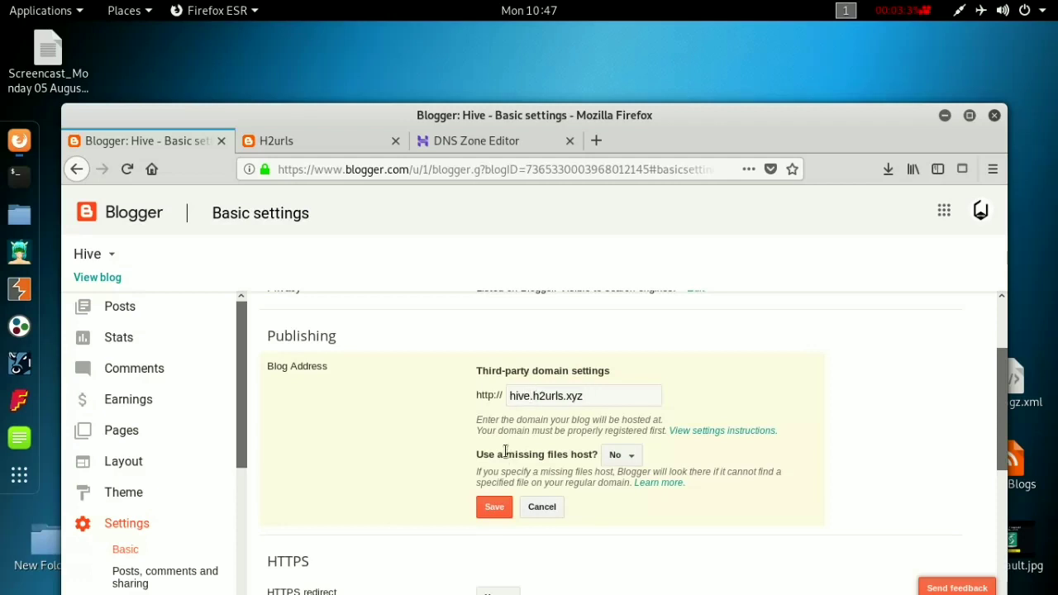
left_click(499, 506)
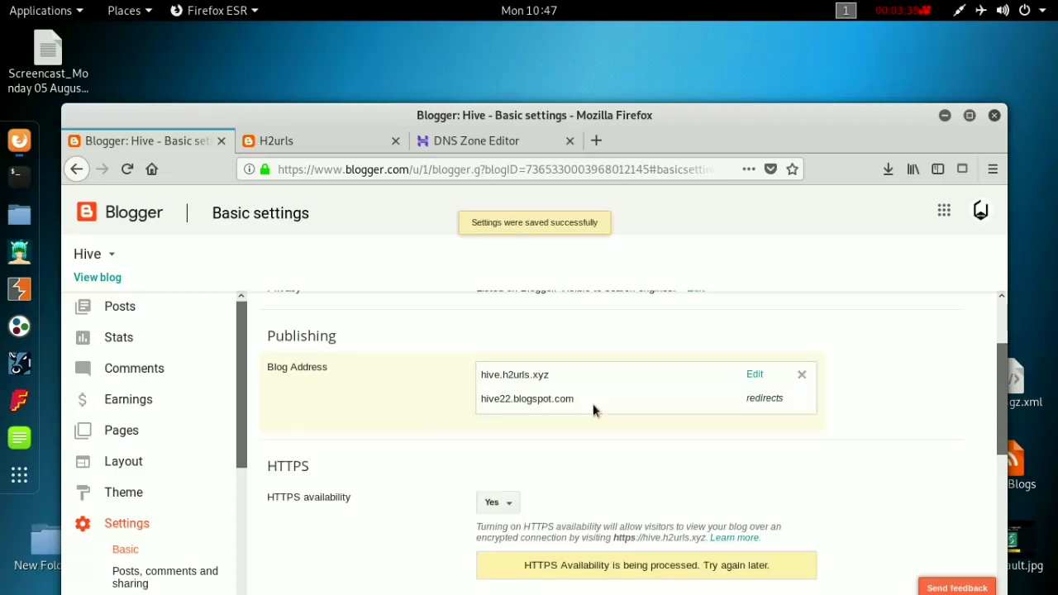
left_click(752, 374)
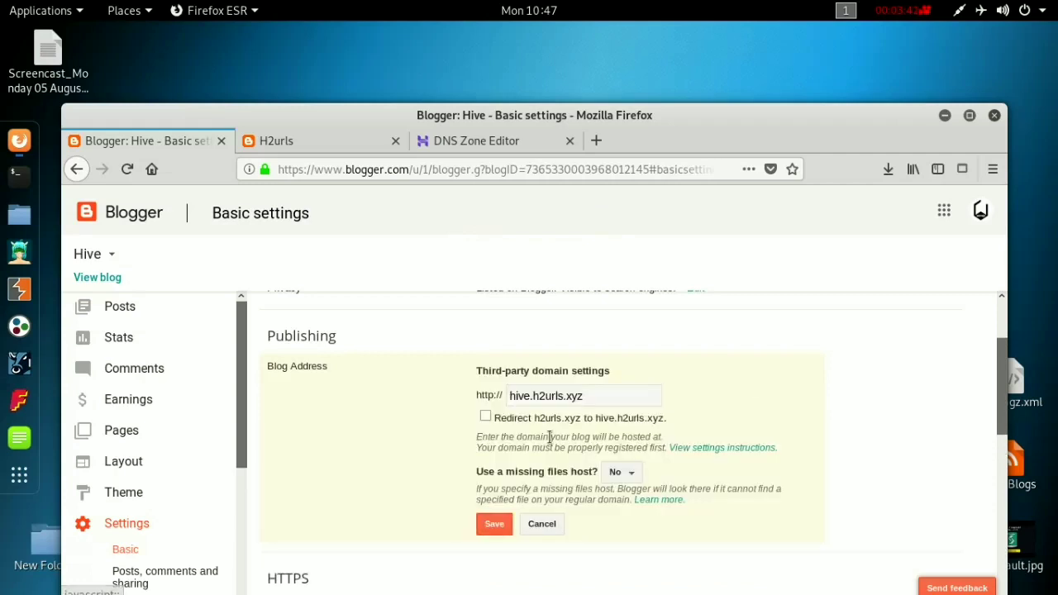
left_click(485, 416)
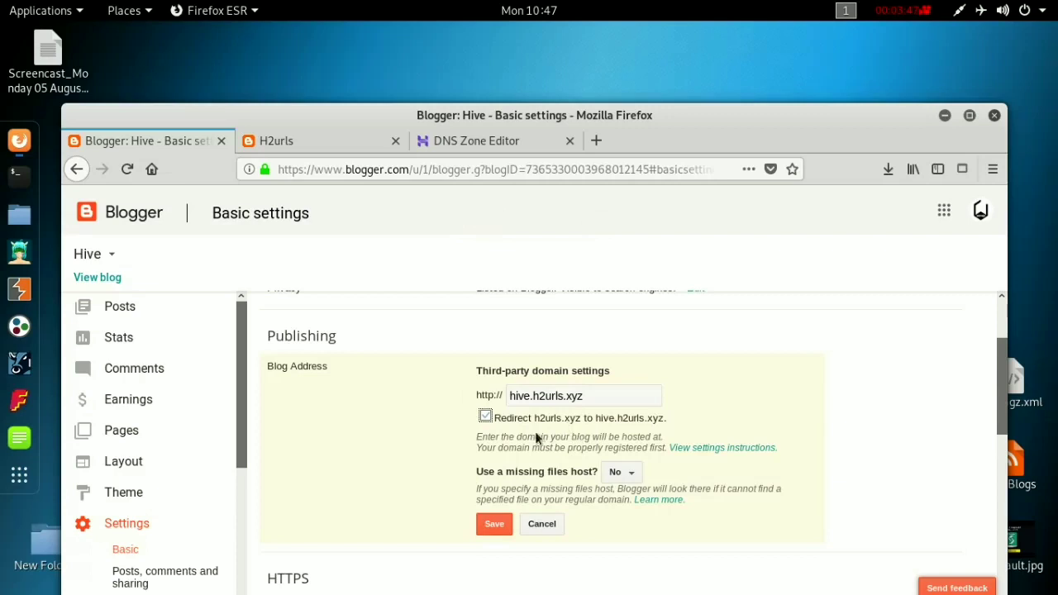
left_click(485, 416)
left_click(499, 524)
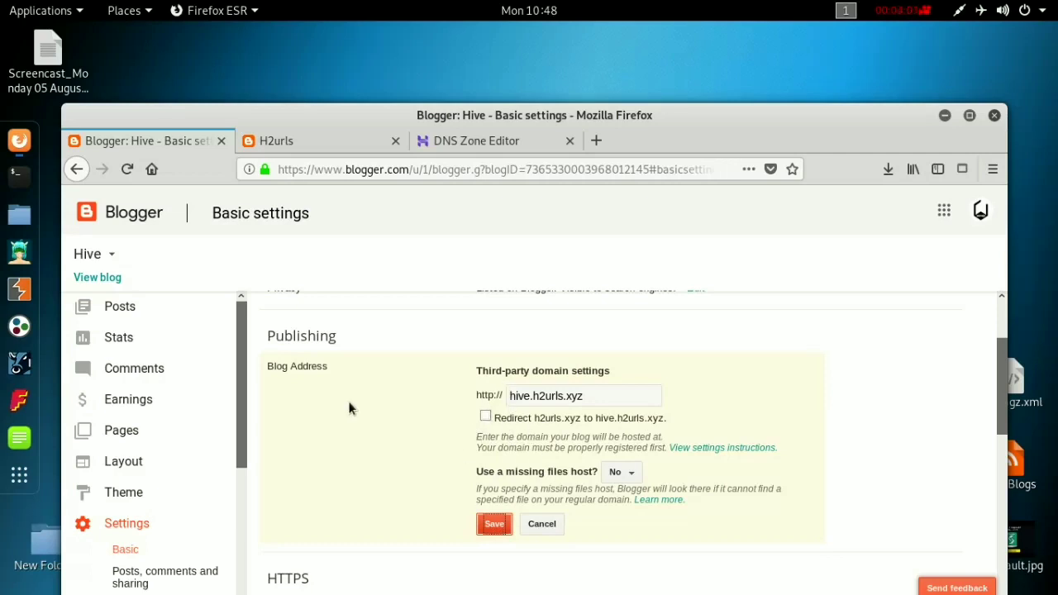
scroll(323, 479, "up", 2)
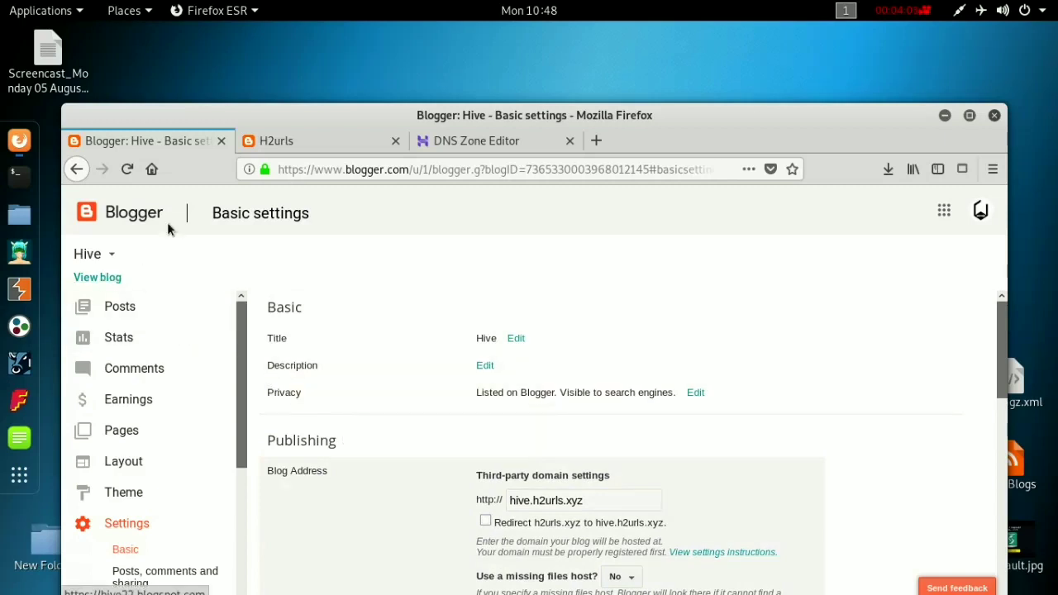
left_click(127, 169)
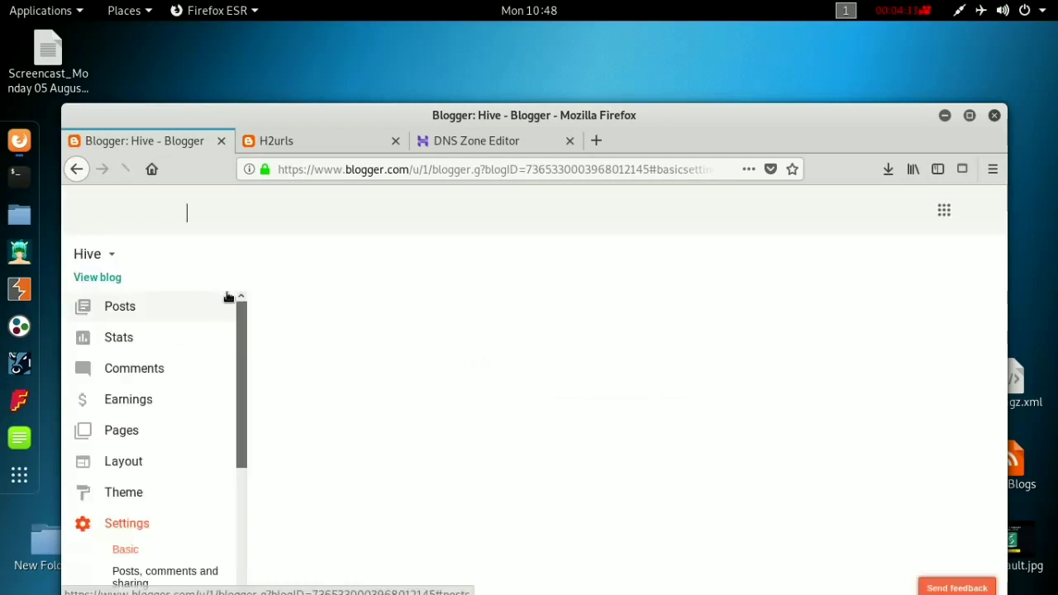
- Repeatedly open and retry hive.h2urls.xyz, which keeps showing Secure Connection Failed
left_click(110, 279)
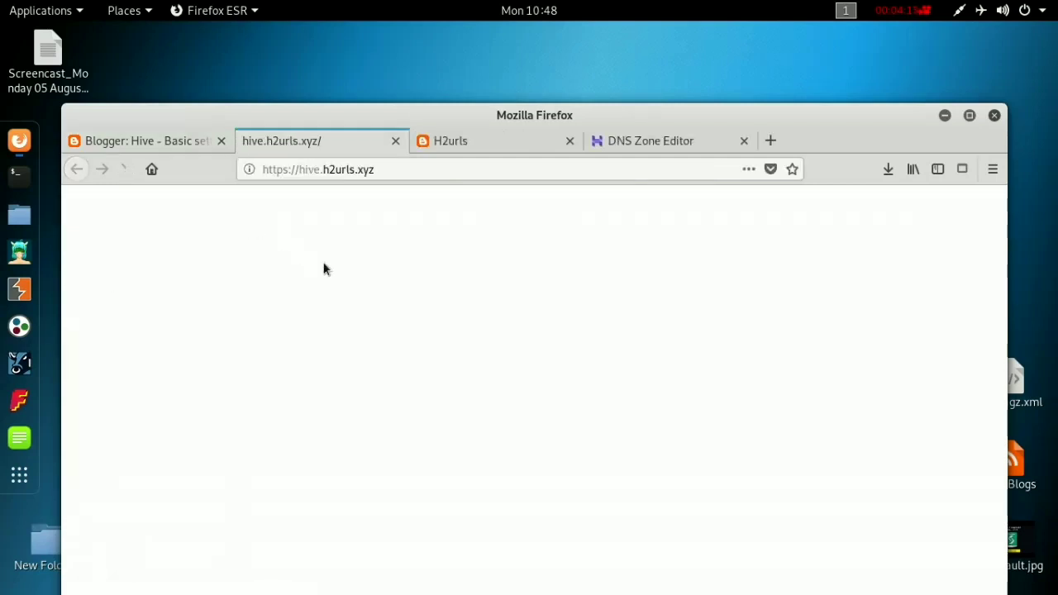
left_click(776, 499)
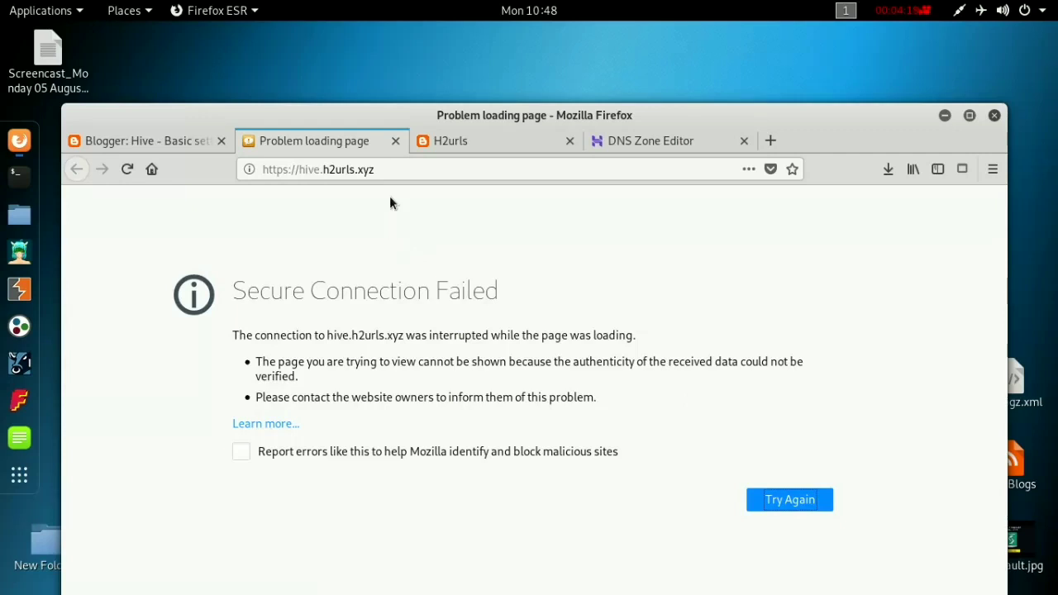
left_click(395, 140)
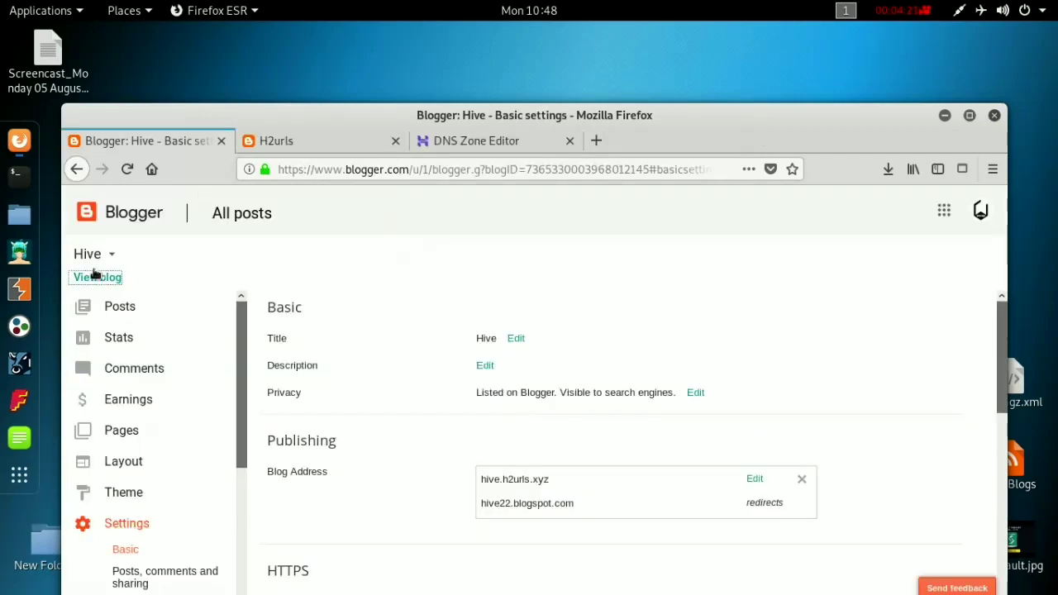
left_click(93, 281)
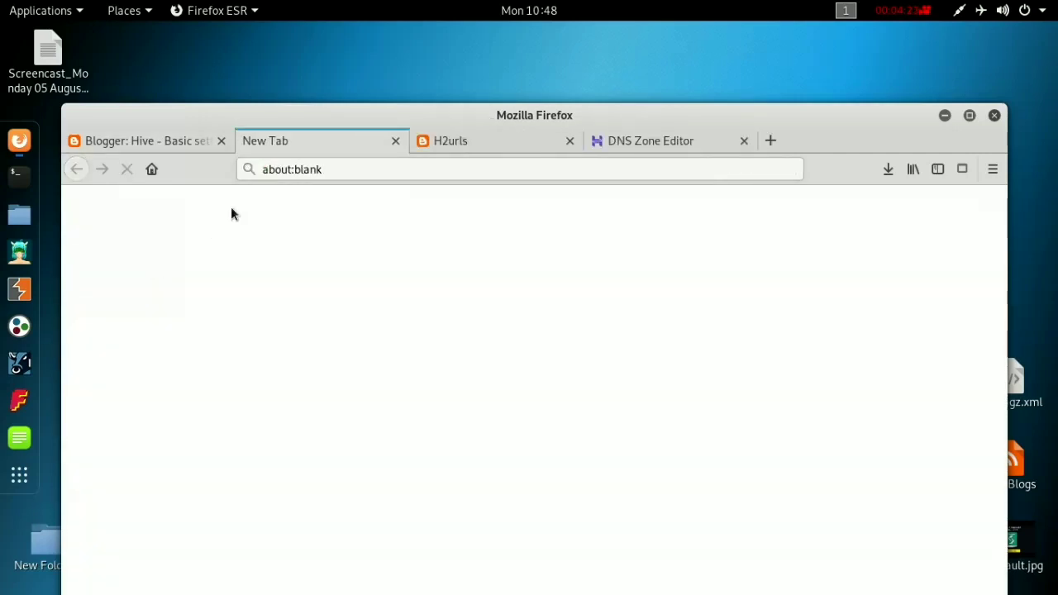
left_click(747, 499)
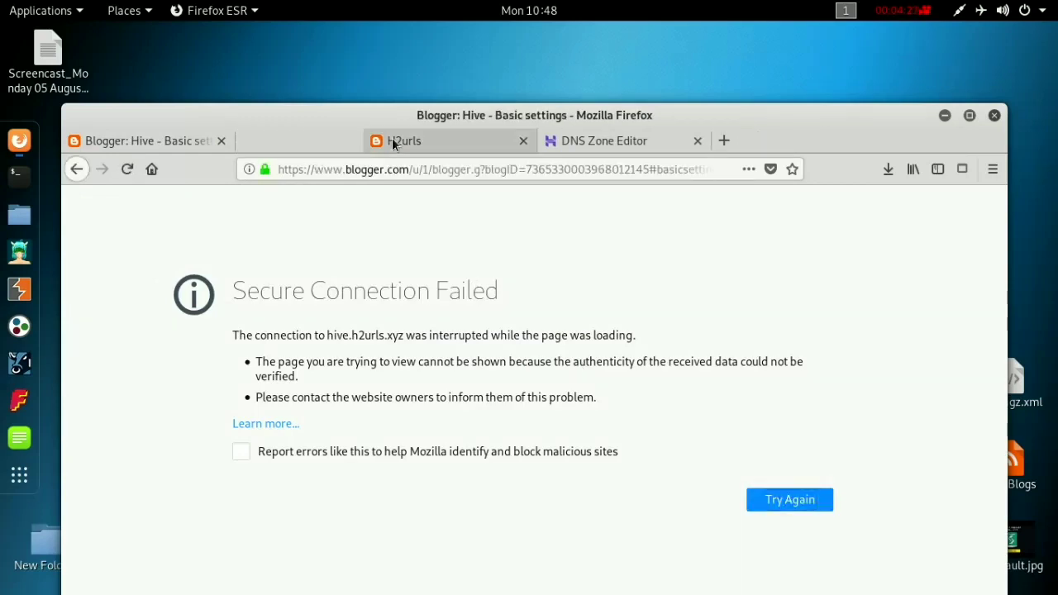
left_click(395, 141)
left_click(111, 281)
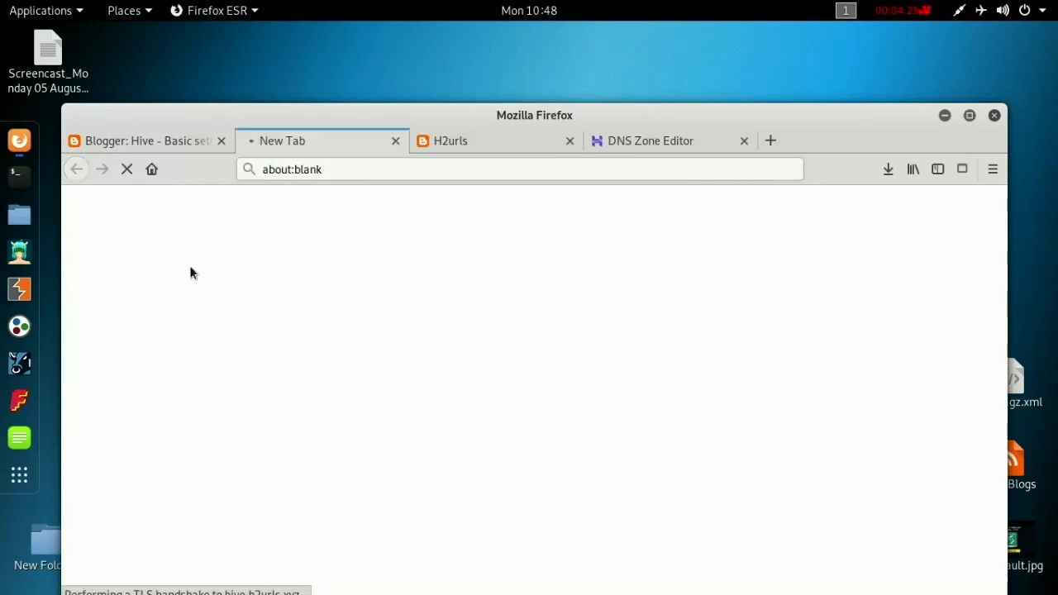
left_click(785, 499)
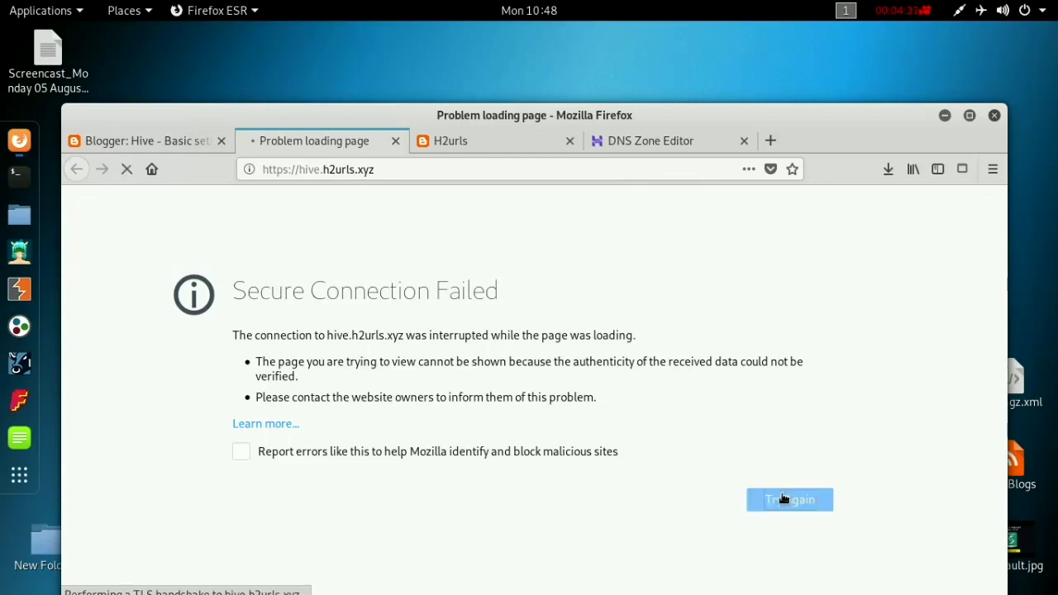
left_click(786, 500)
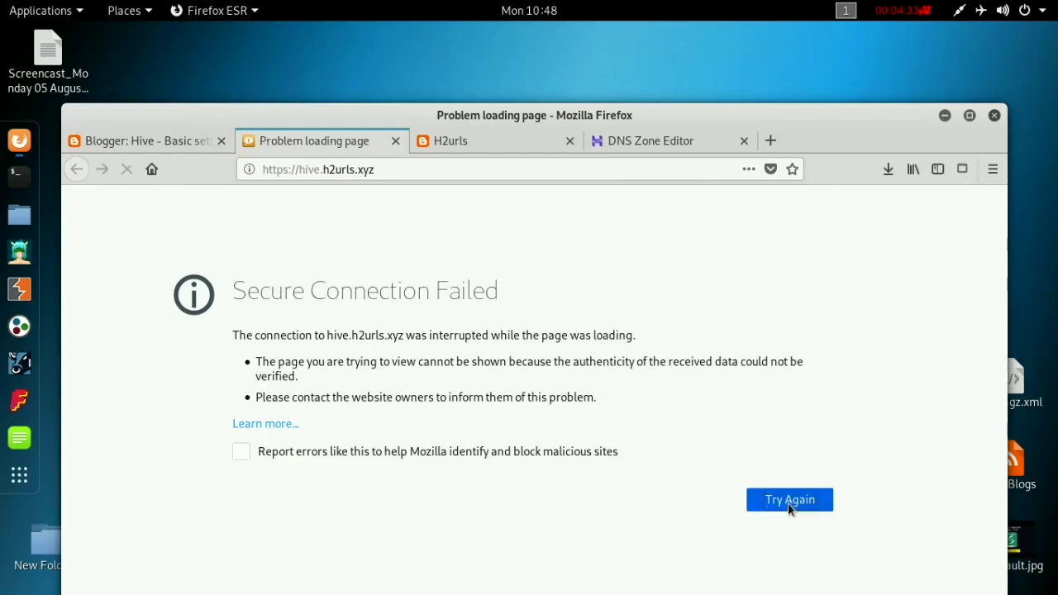
left_click(787, 503)
left_click(788, 503)
left_click(398, 137)
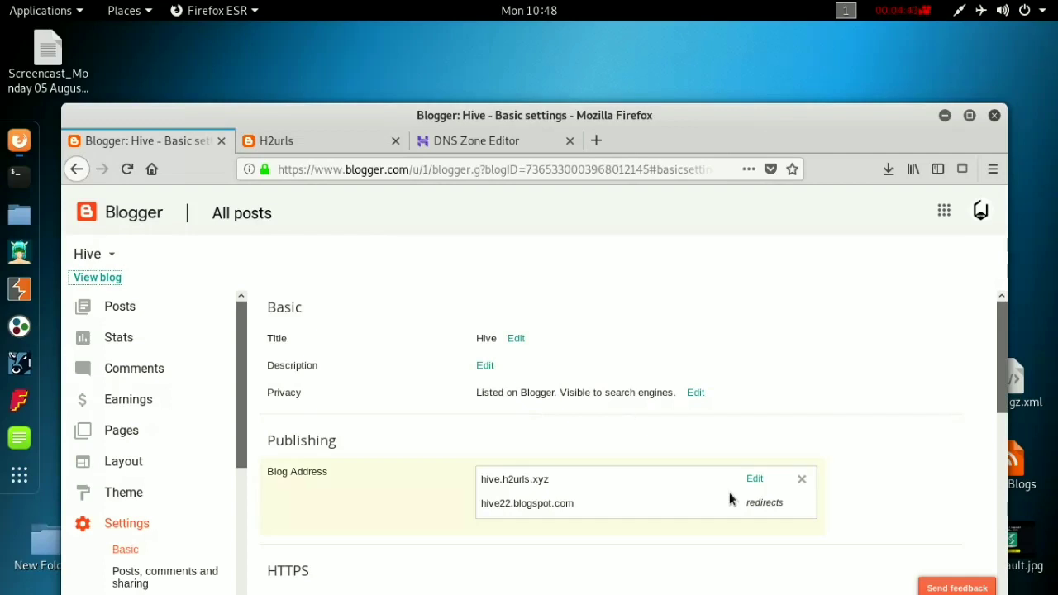
- Reopen and reload hive.h2urls.xyz, then go back to Hive's Blogger settings
left_click(98, 277)
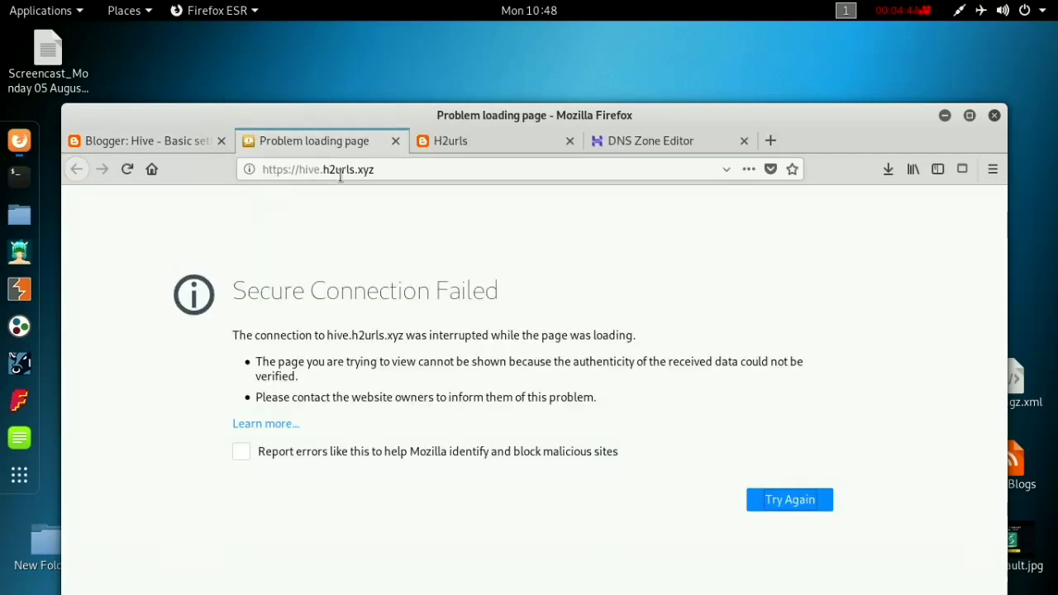
left_click_drag(321, 168, 376, 162)
left_click(378, 171)
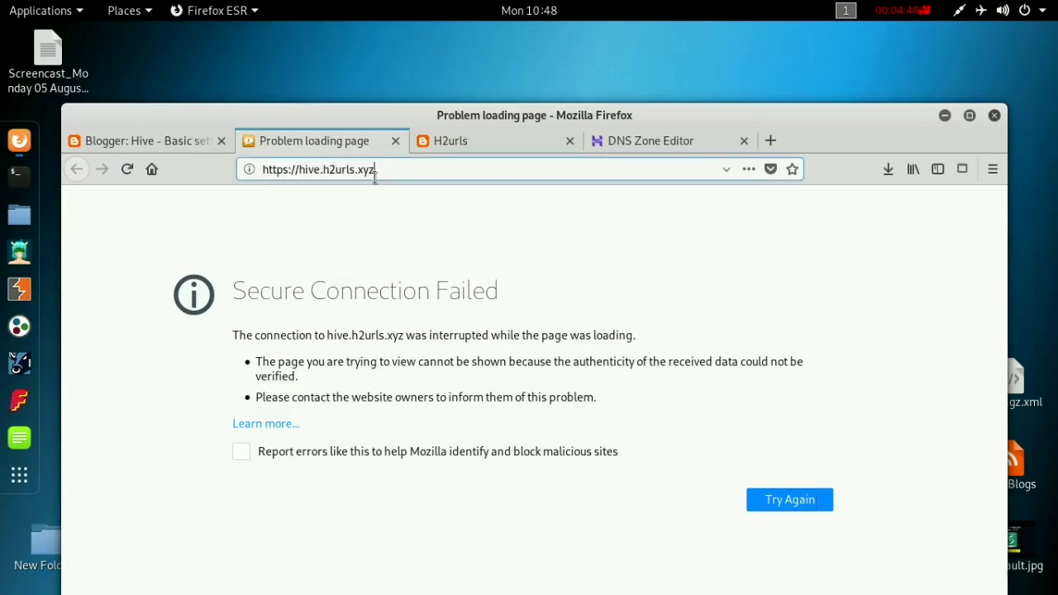
left_click(126, 167)
left_click(180, 140)
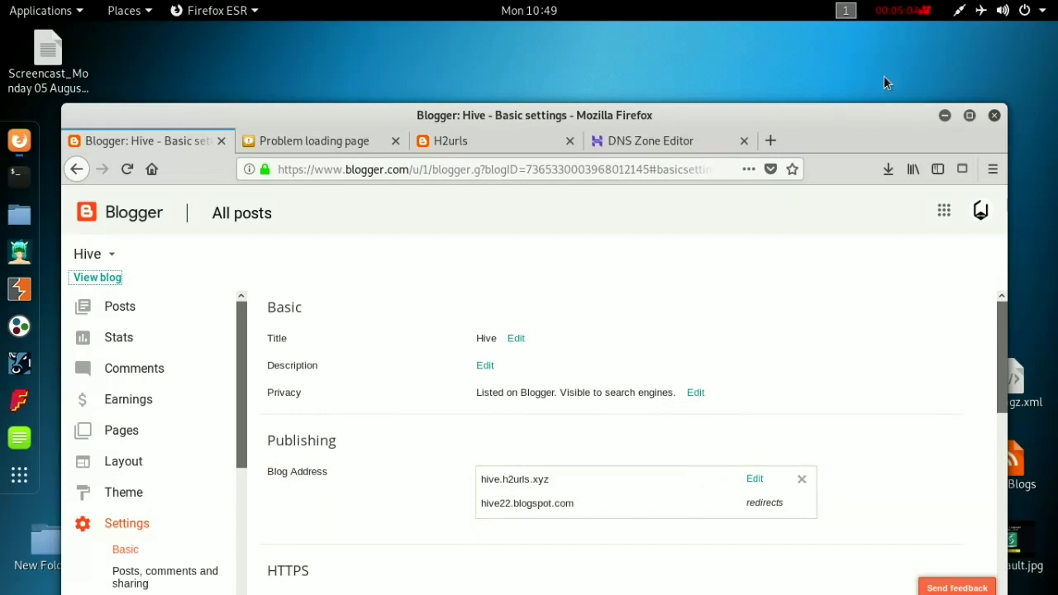
left_click(845, 10)
left_click(877, 12)
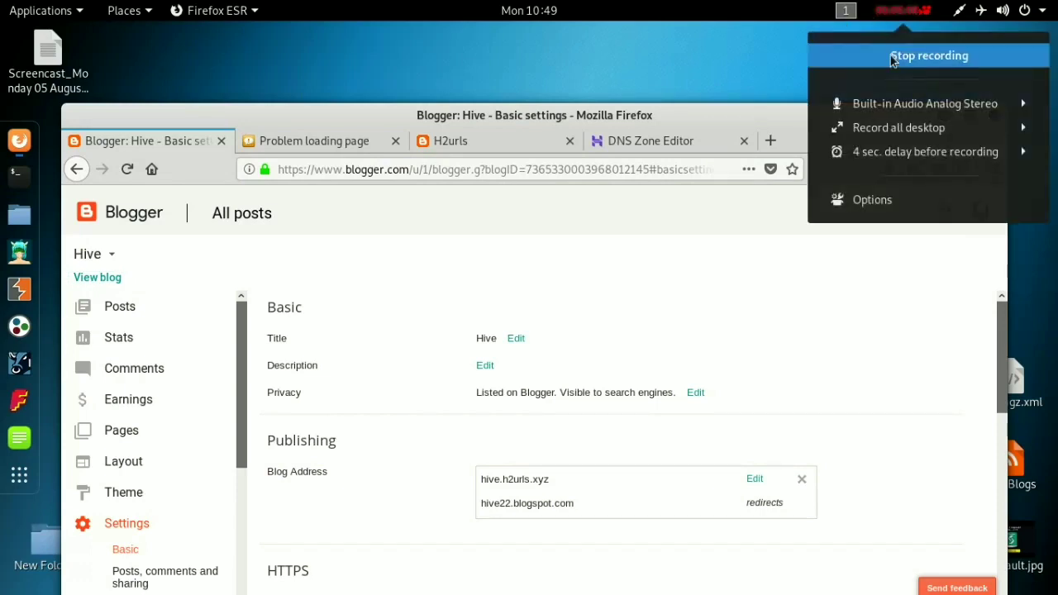